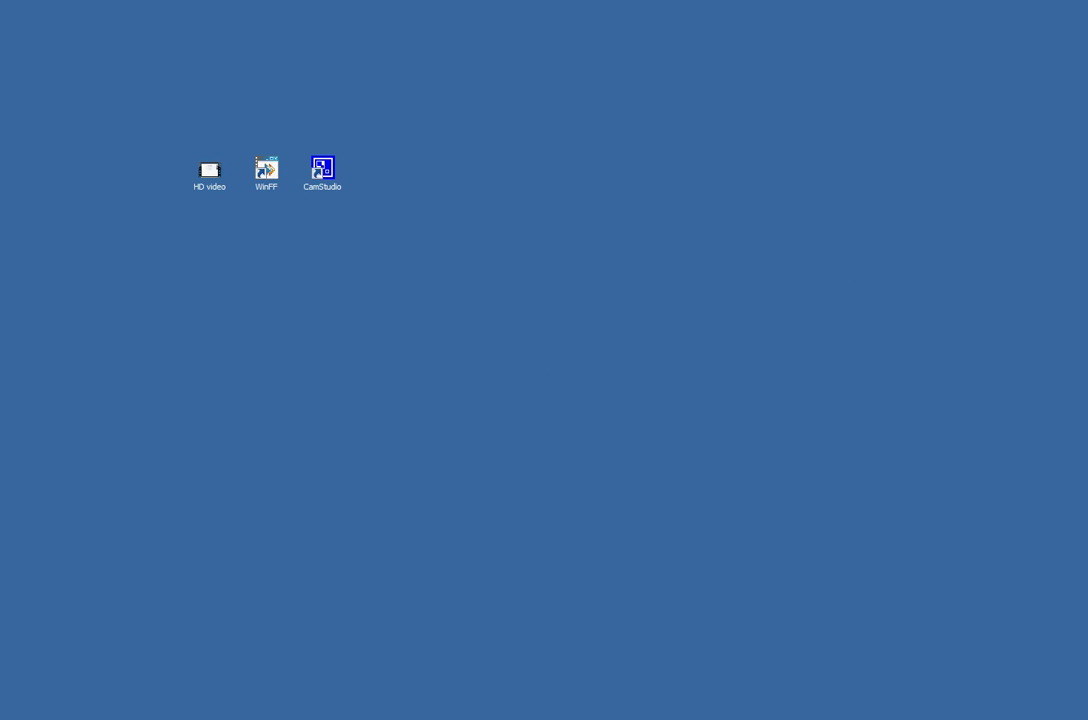
Step: Move the CamStudio window aside and place the HD video icon at the desktop's top-left
drag(1087, 84, 1012, 52)
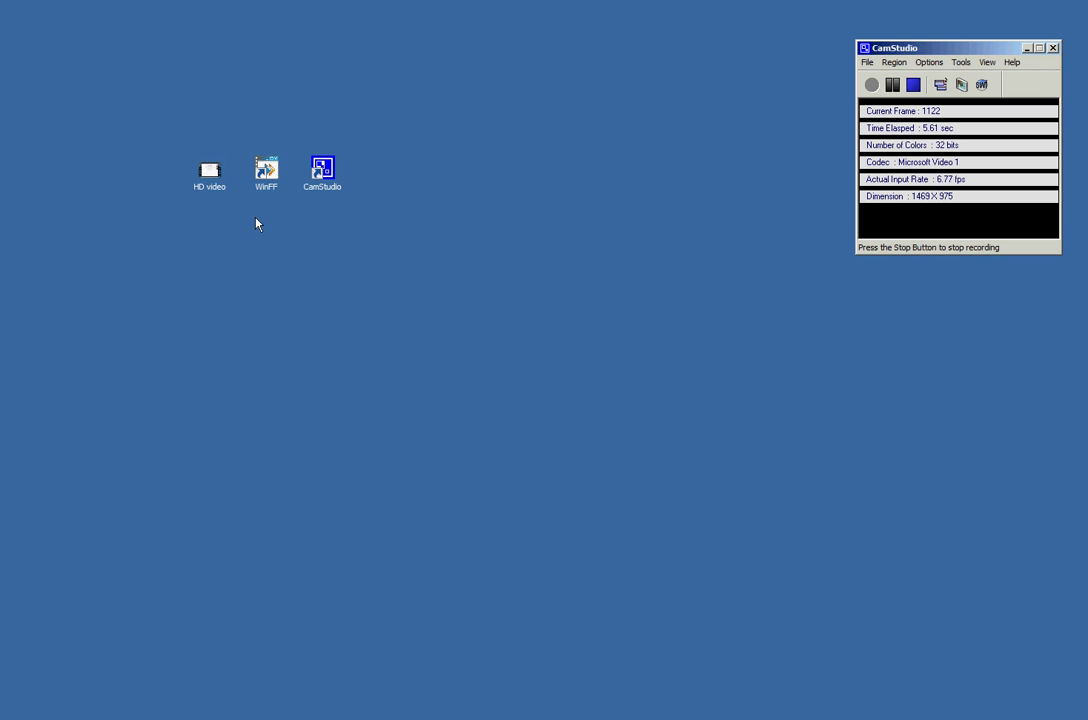
click(186, 152)
drag(209, 172, 112, 82)
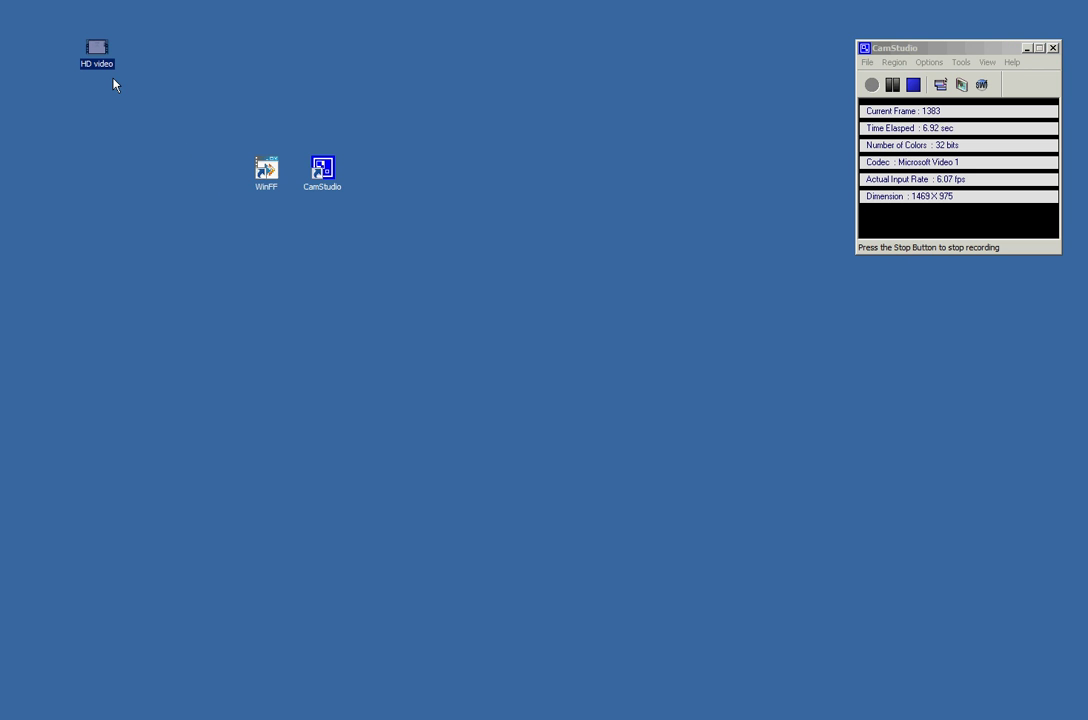
Step: Launch WinFF, then close it and reopen it from the desktop icon
double_click(265, 175)
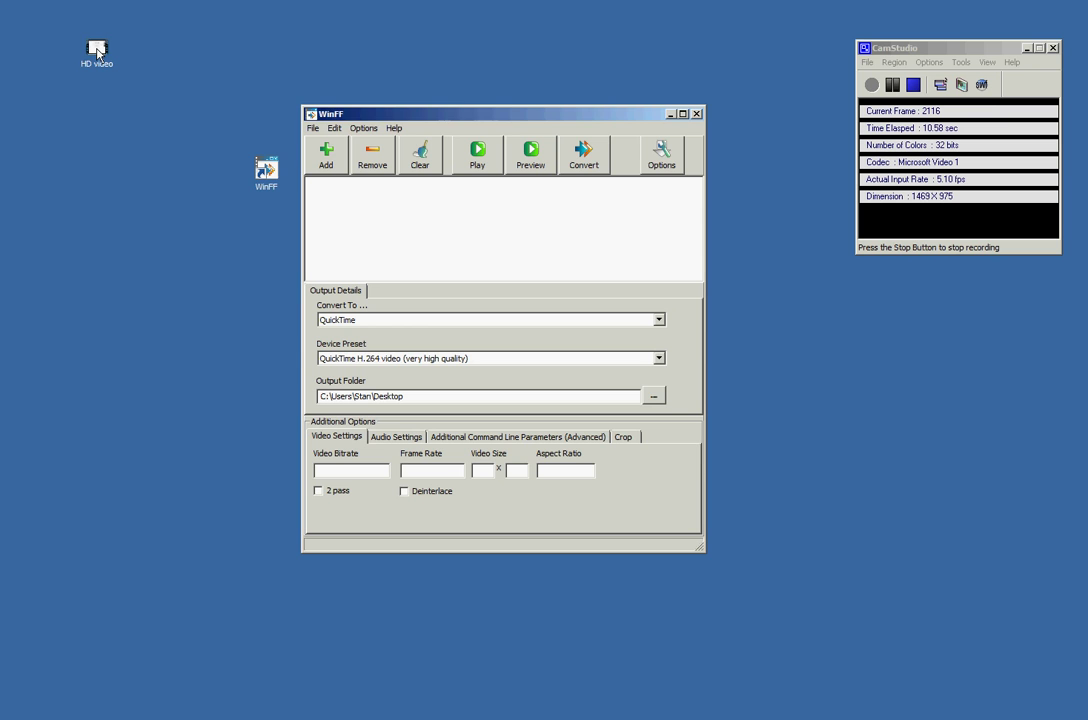
click(98, 52)
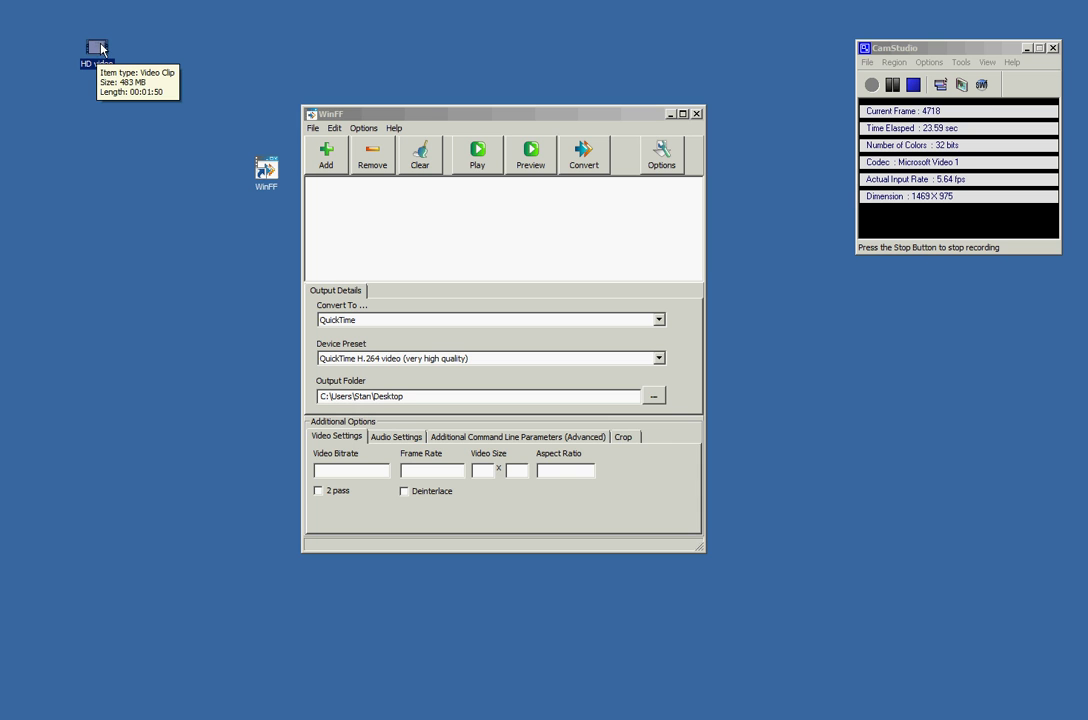
click(340, 113)
click(697, 113)
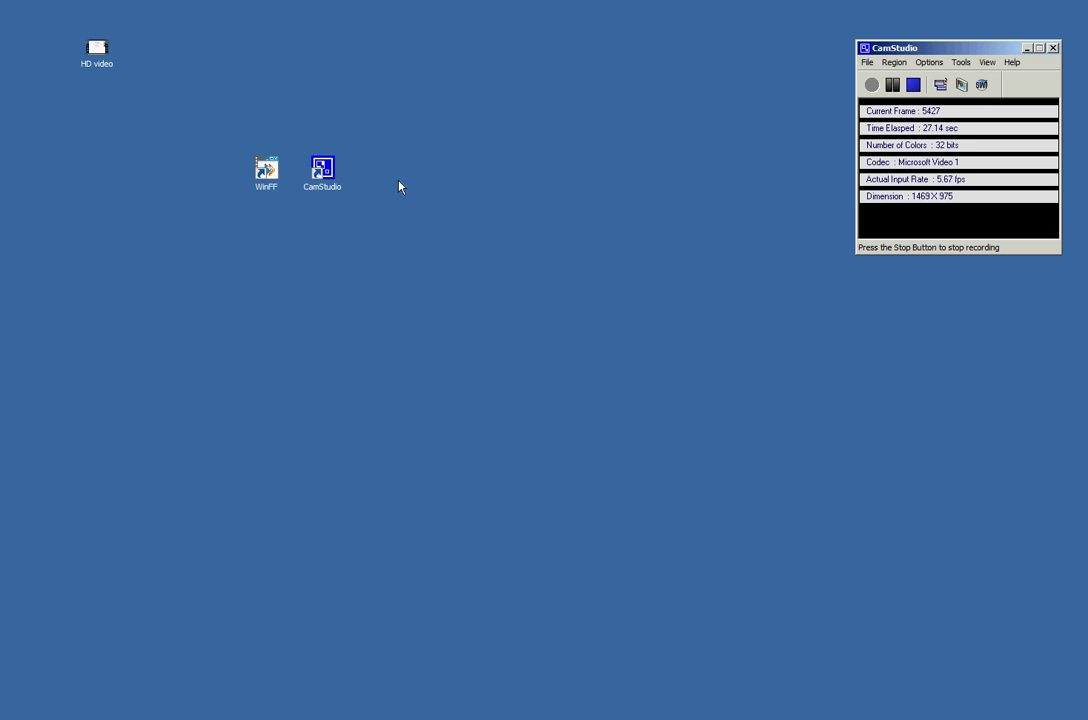
double_click(266, 170)
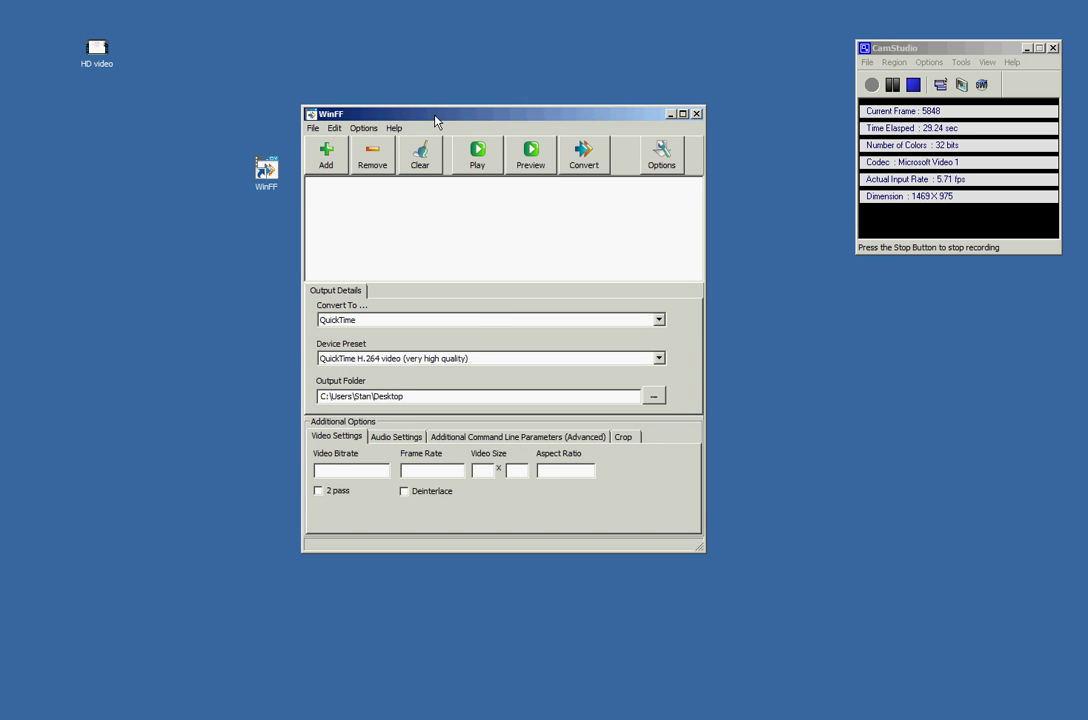
Step: Move the WinFF window up-left and drag HD video.avi into its file list
drag(435, 121, 388, 88)
click(97, 52)
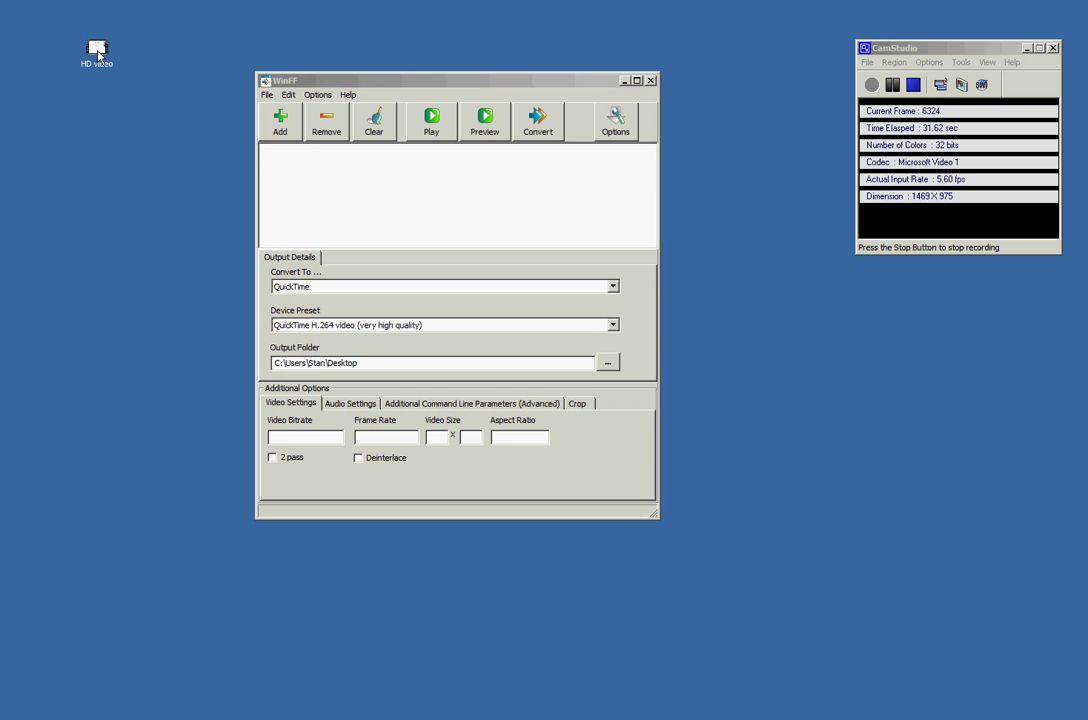
drag(184, 188, 311, 204)
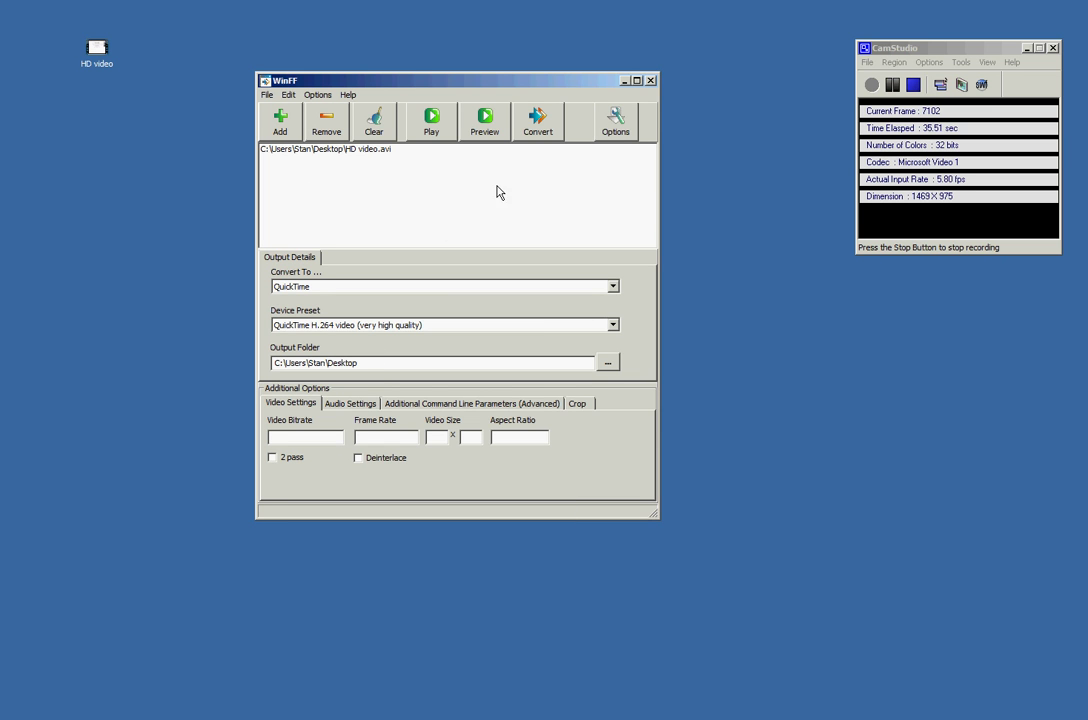
Step: Set Convert To to WMV and Device Preset to Xbox 360 for HD video.avi
click(322, 288)
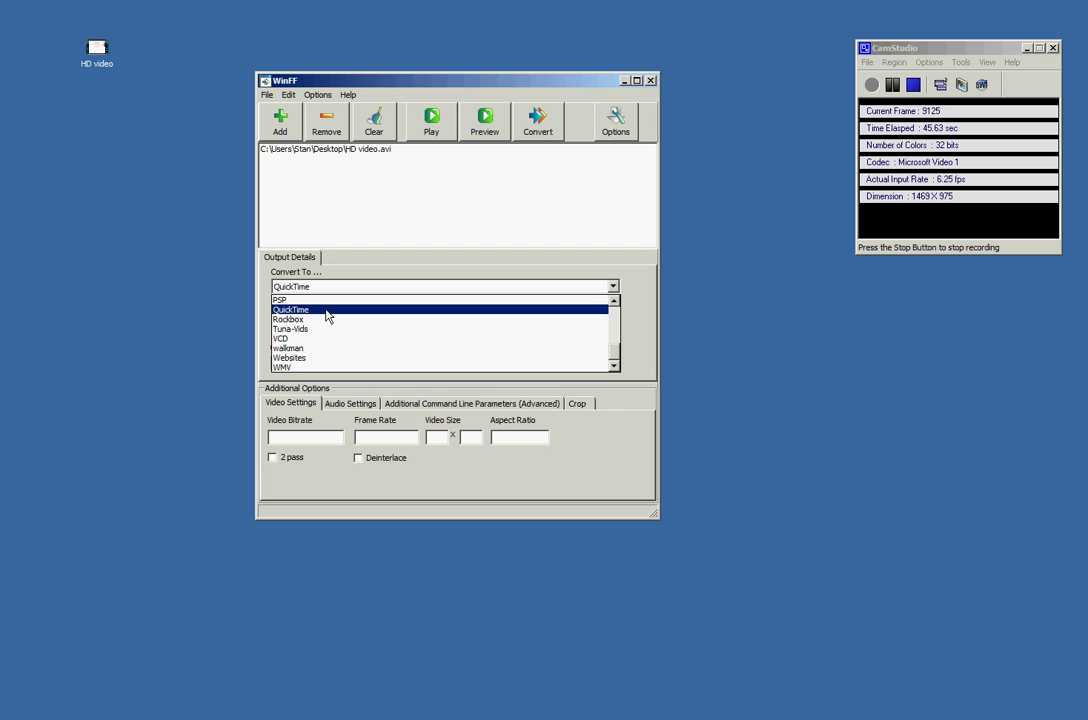
click(281, 366)
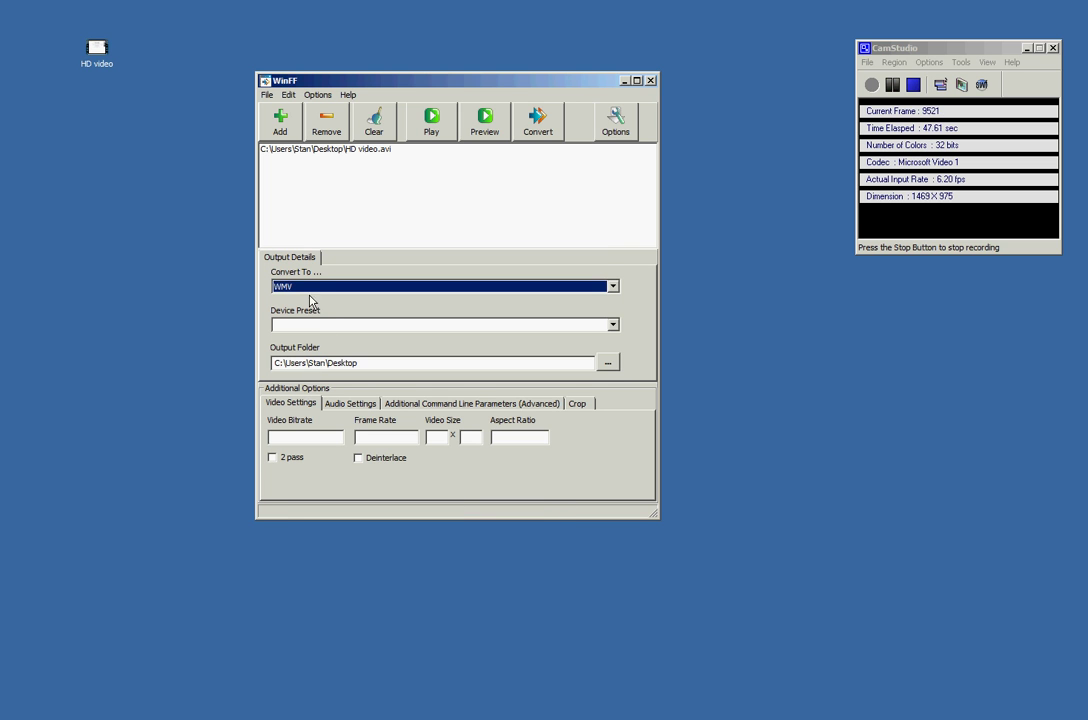
click(601, 326)
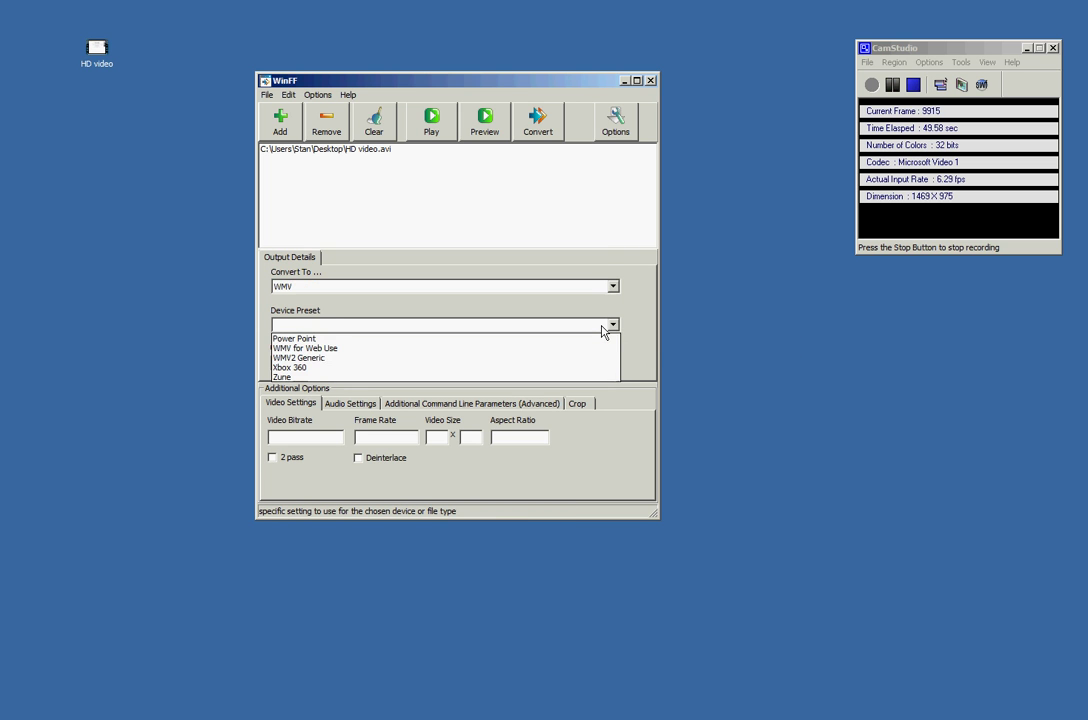
click(341, 368)
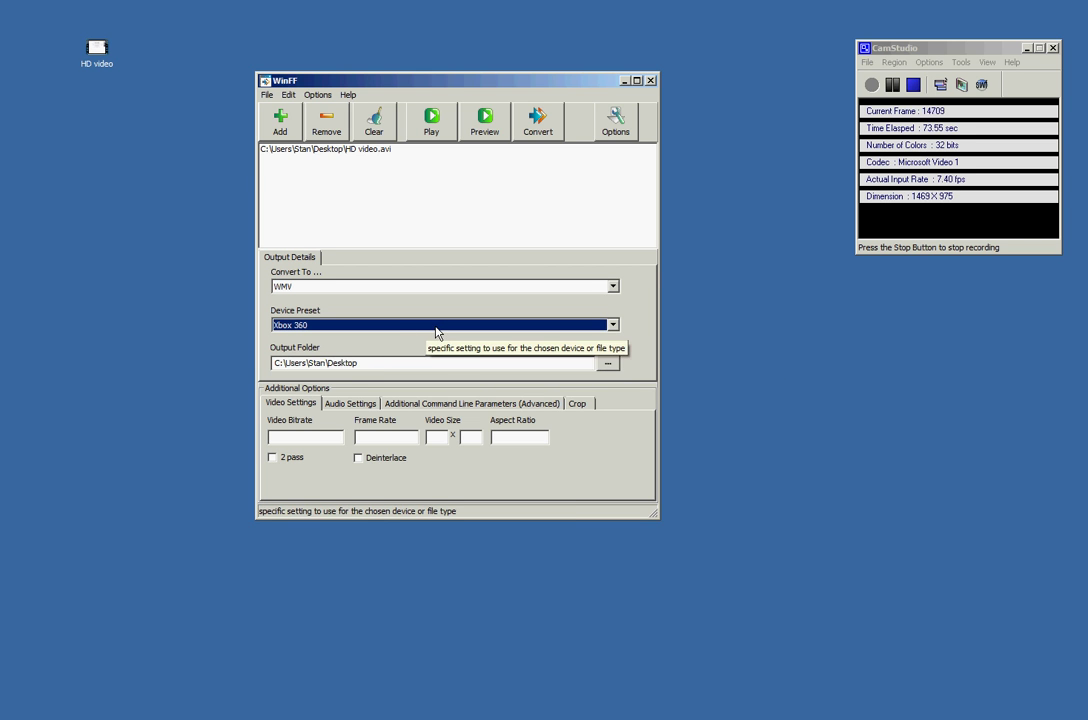
click(105, 53)
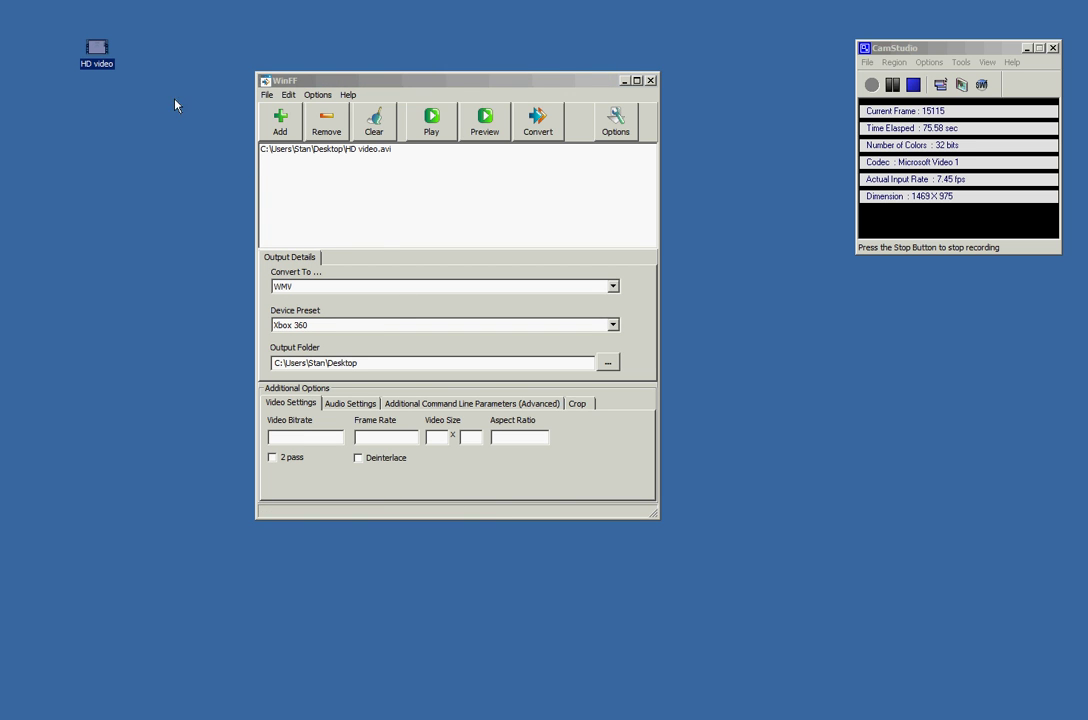
Step: Set Convert To to QuickTime with the H.264 video (very high quality) preset, output to Desktop
click(329, 290)
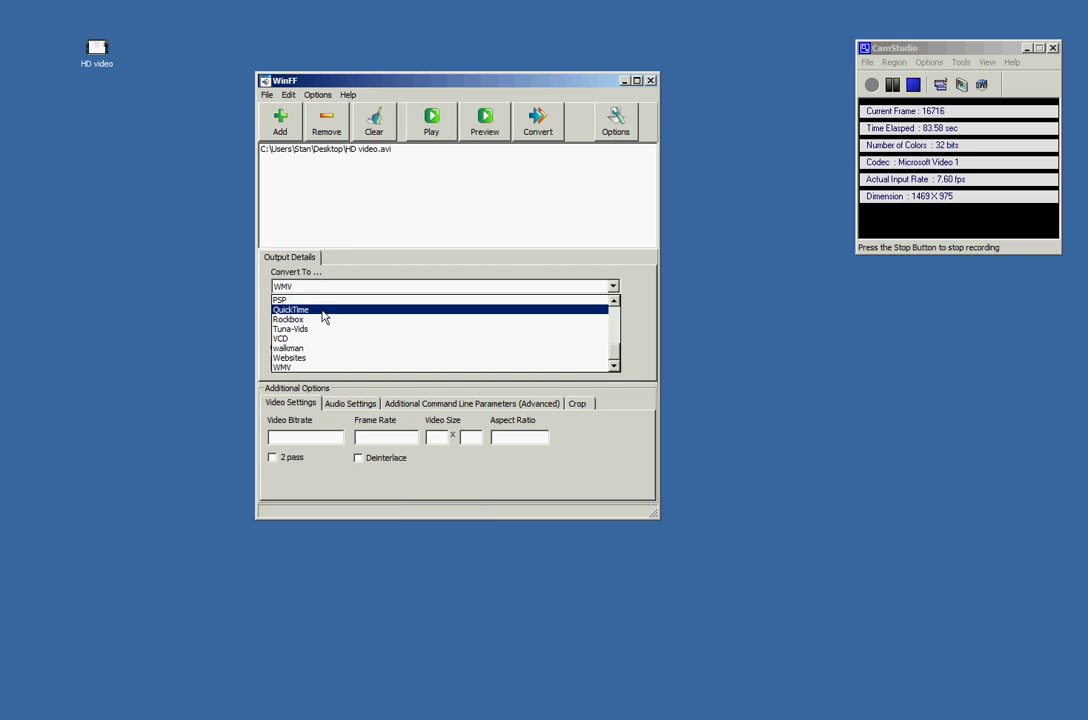
click(324, 310)
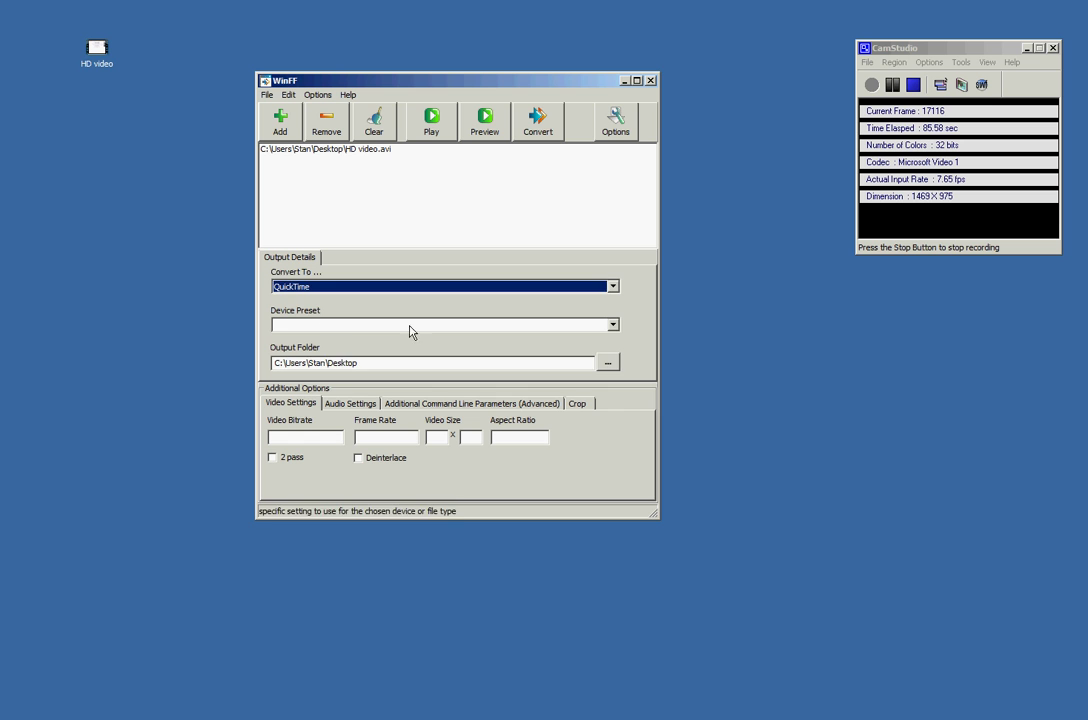
click(415, 326)
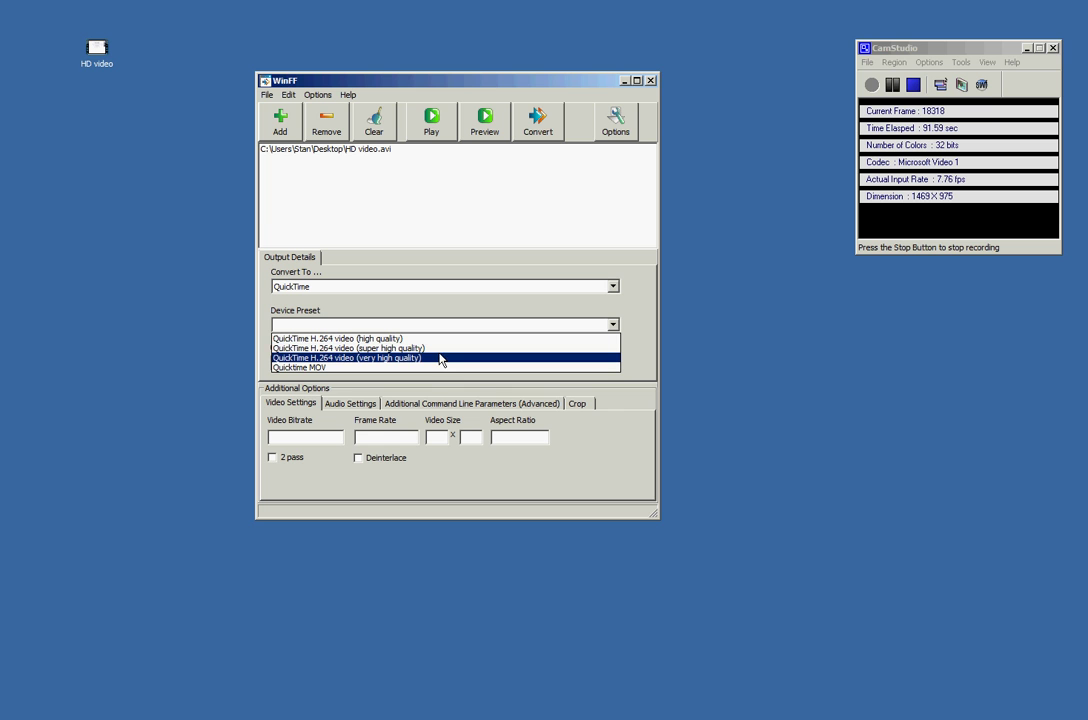
click(440, 358)
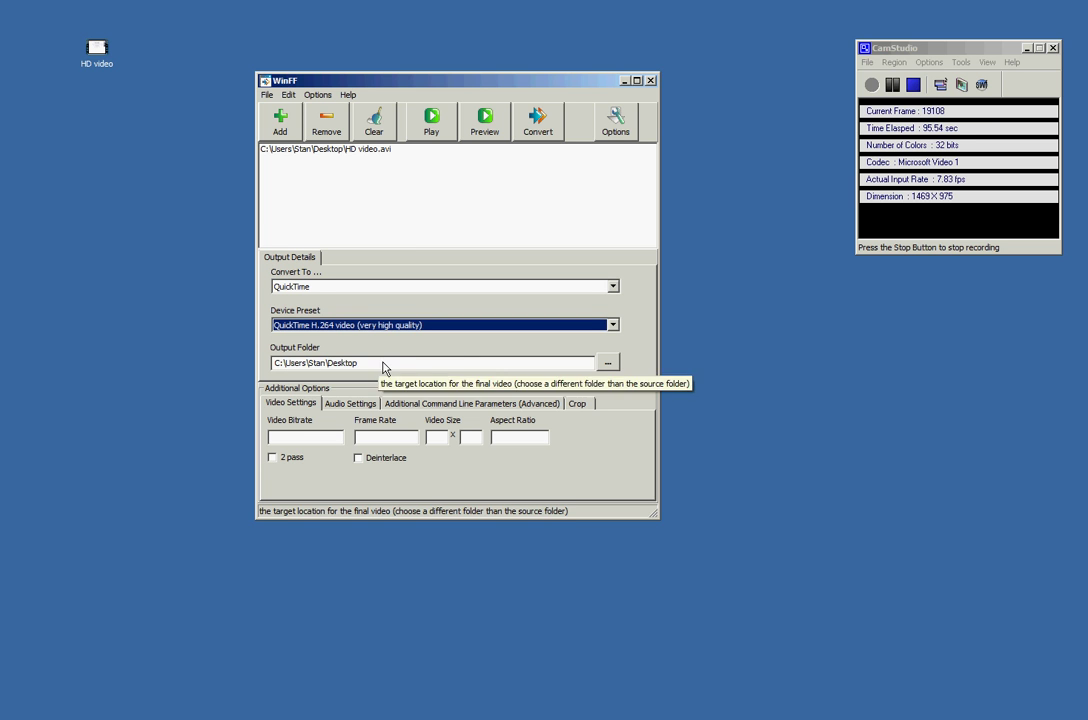
click(435, 364)
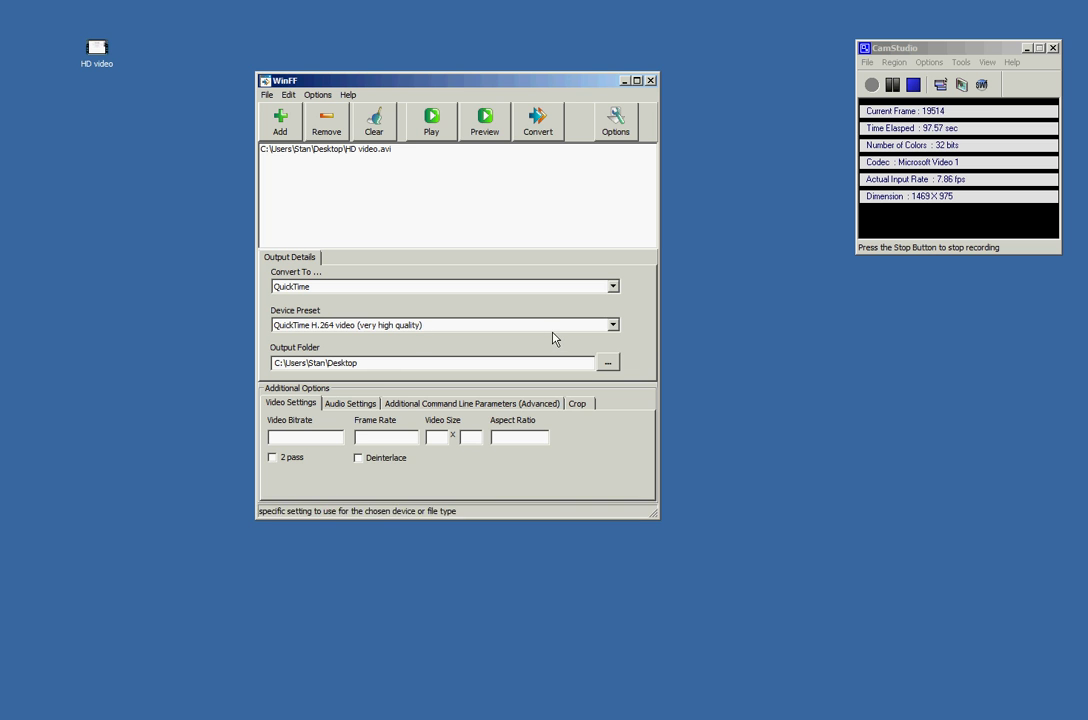
Step: Browse the Audio, Advanced and Crop option tabs, returning to Video Settings
click(350, 404)
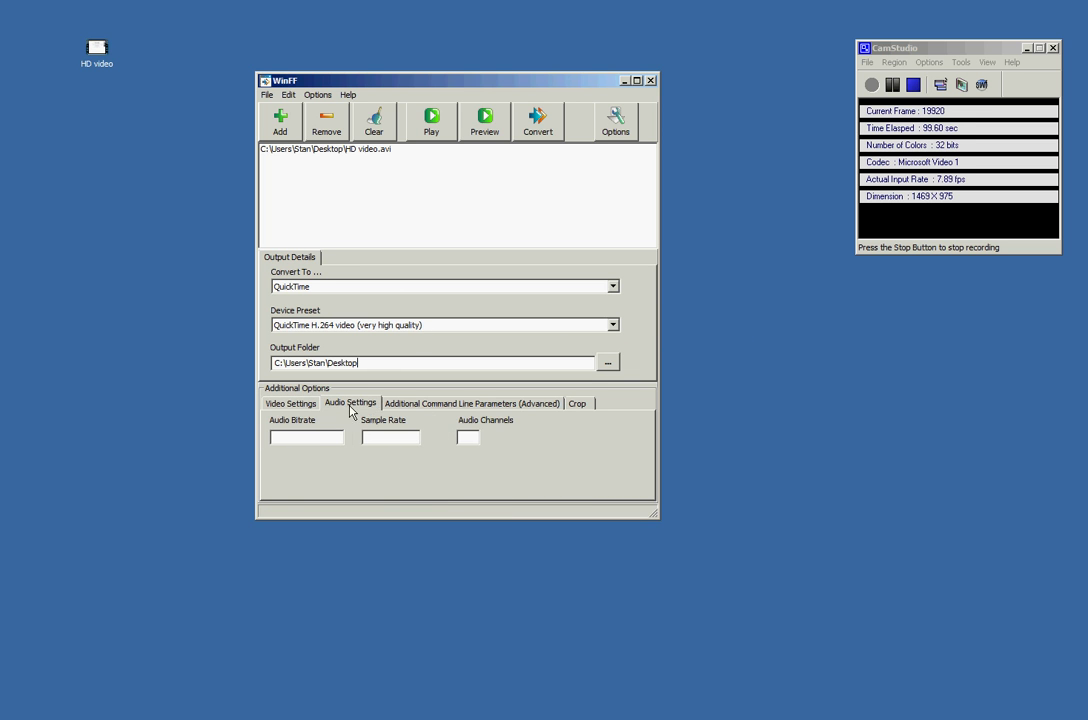
click(470, 404)
click(577, 403)
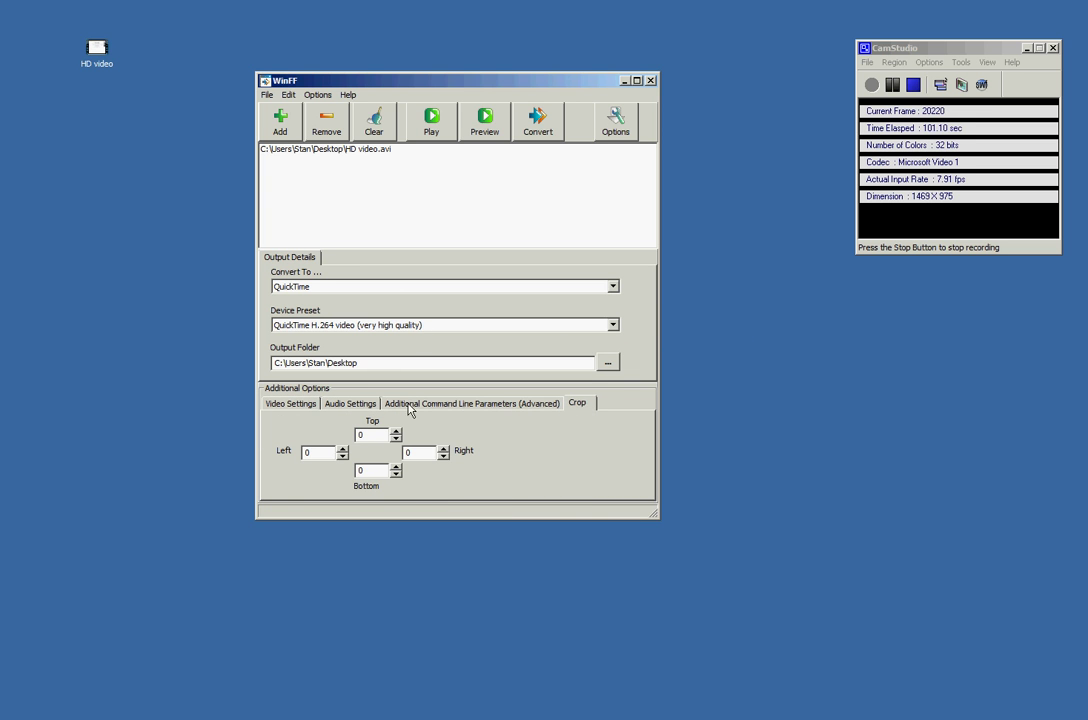
click(287, 404)
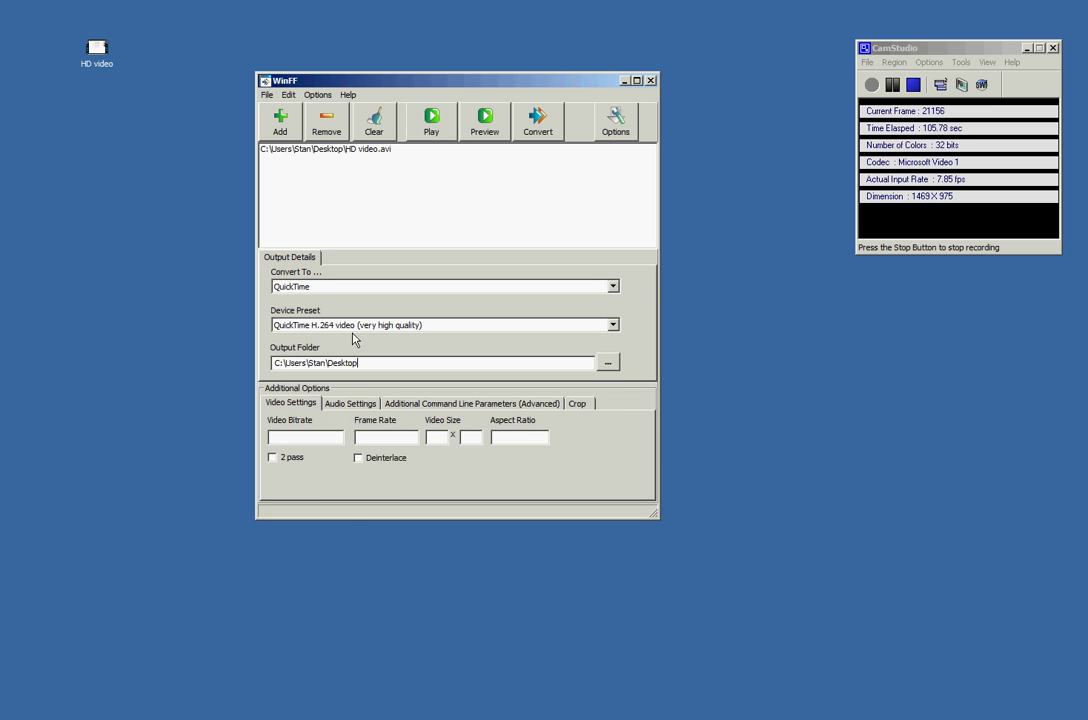
Step: Start converting HD video.avi to QuickTime and move the progress console fully on screen
click(537, 124)
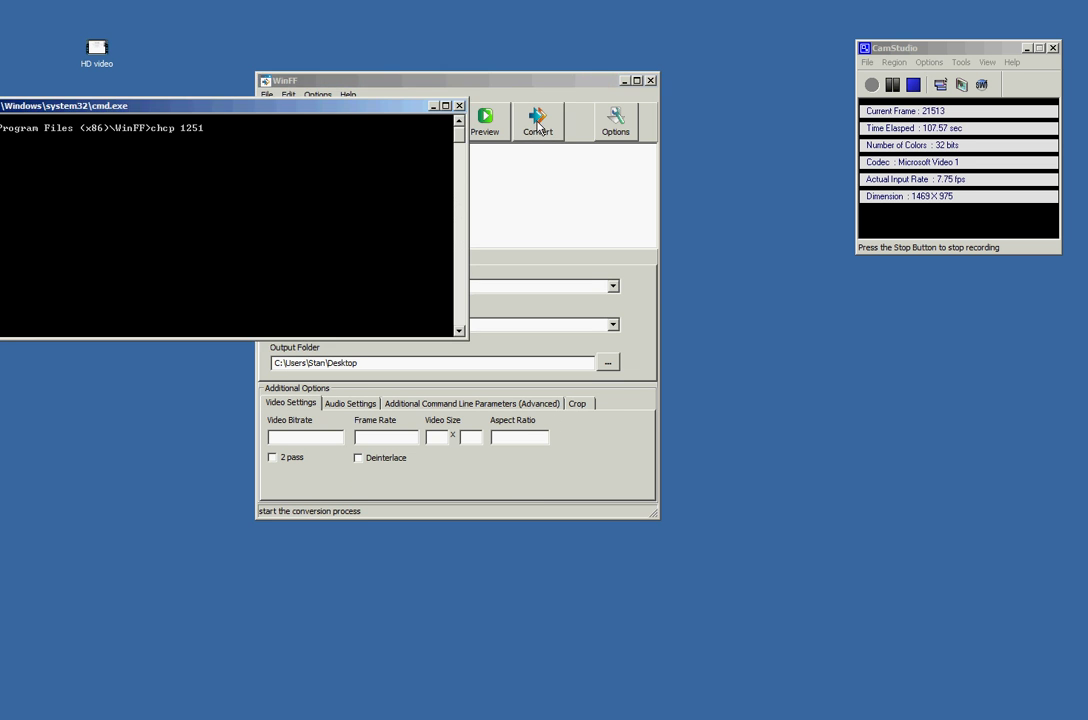
drag(293, 103, 335, 104)
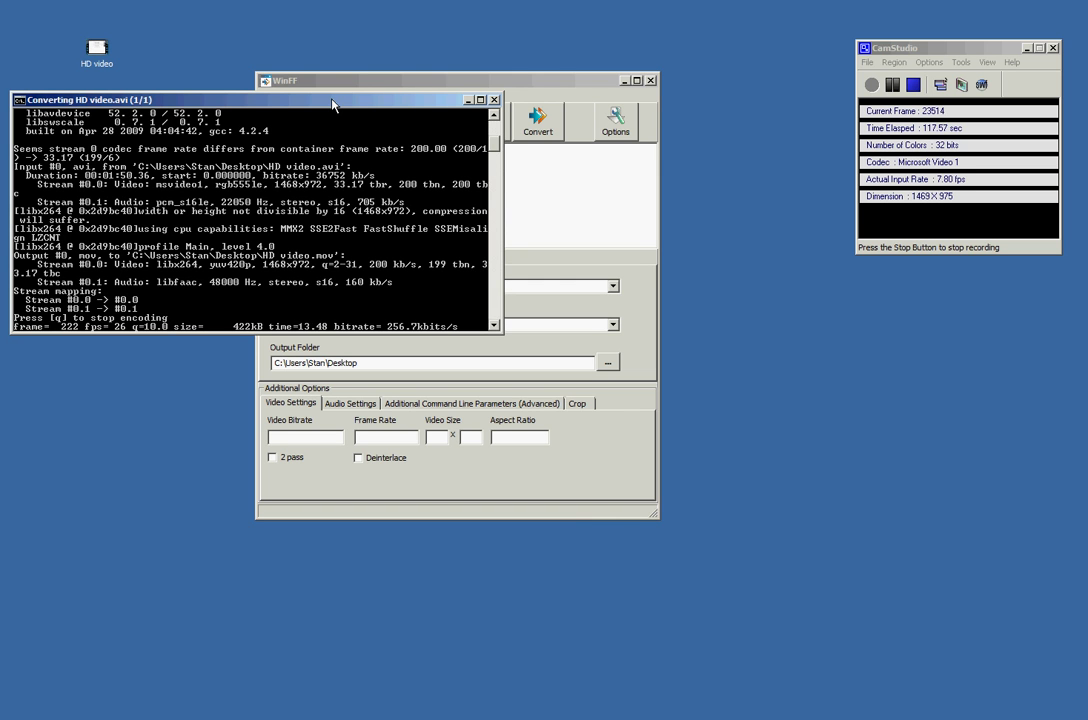
drag(982, 47, 898, 89)
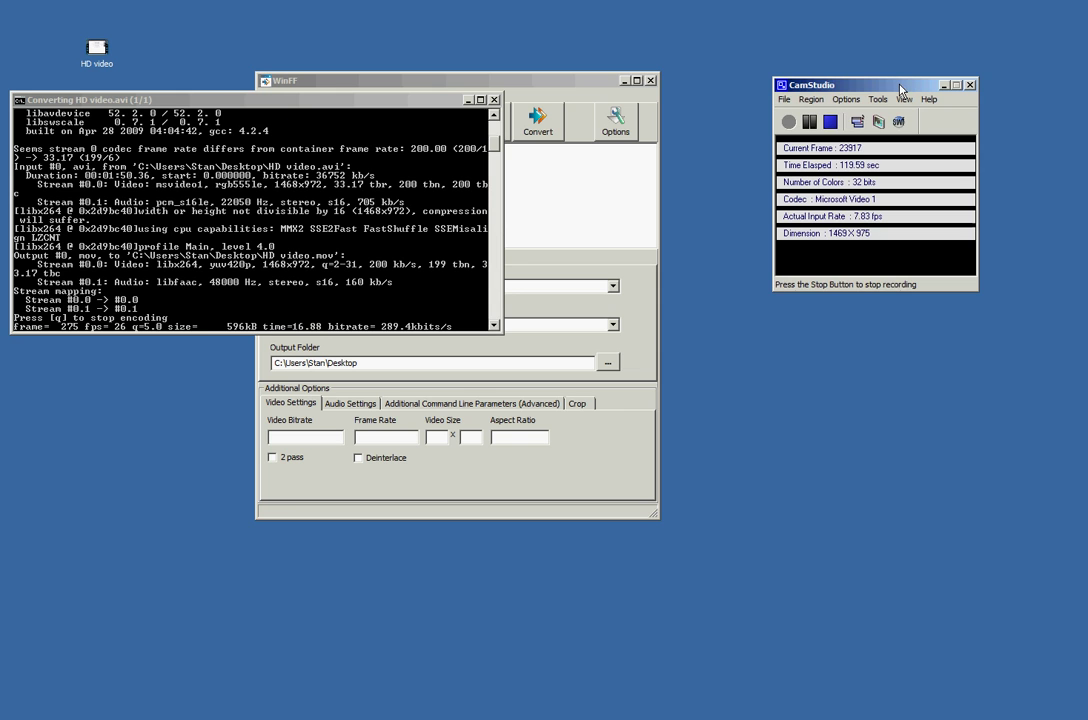
click(843, 101)
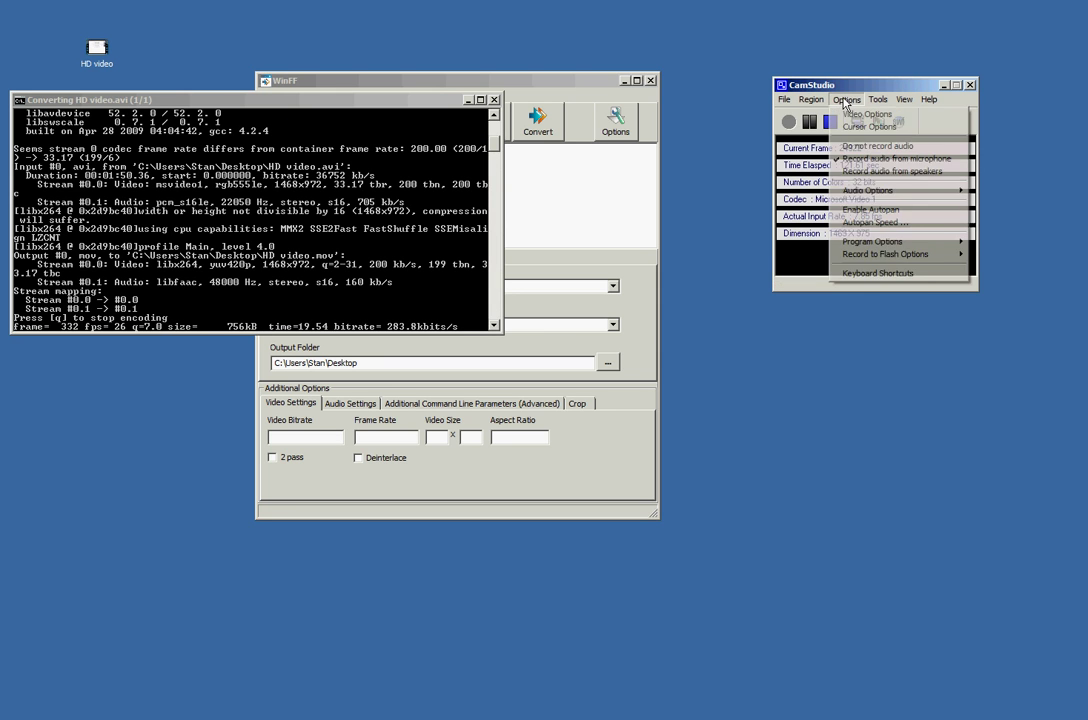
click(849, 116)
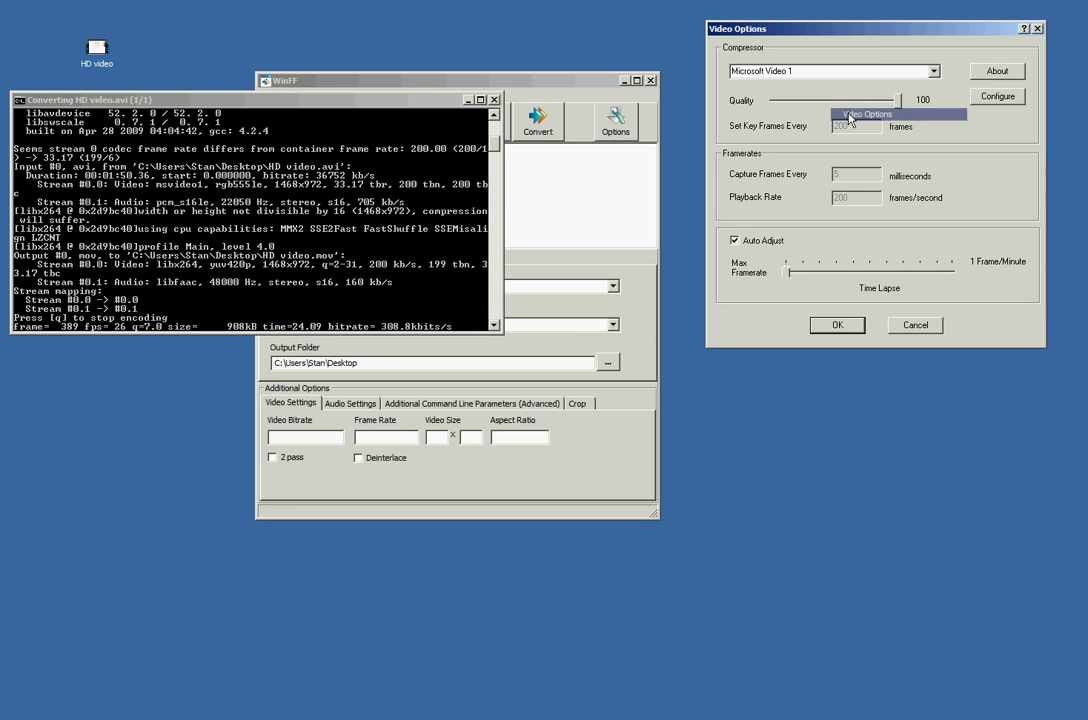
drag(875, 33, 837, 74)
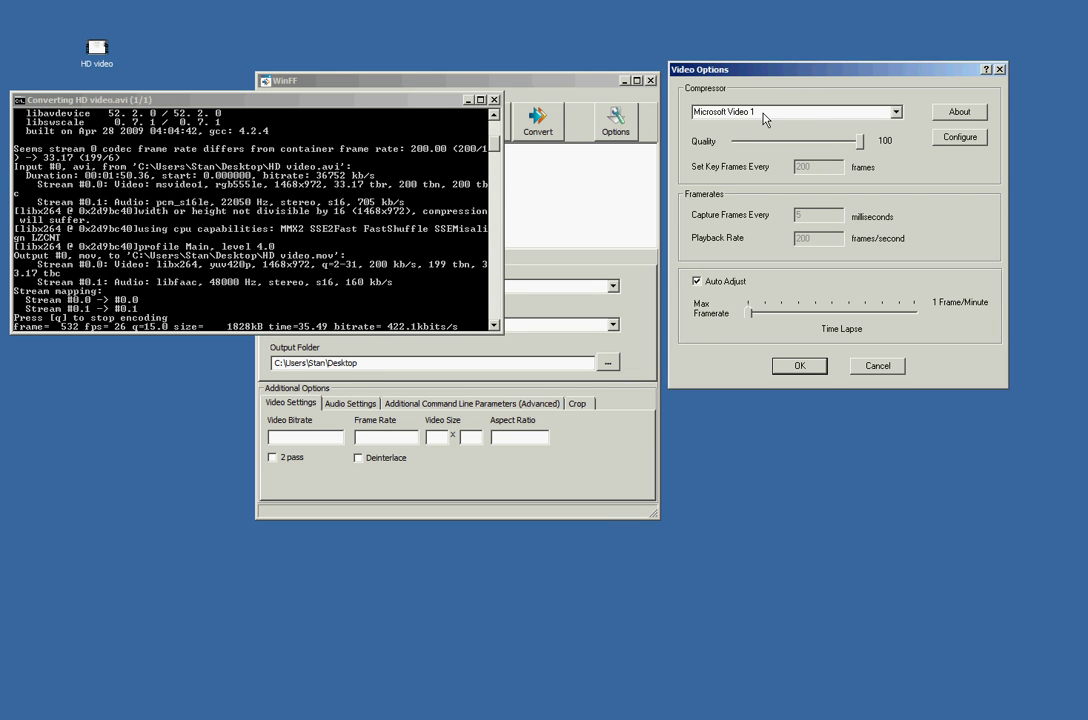
click(962, 139)
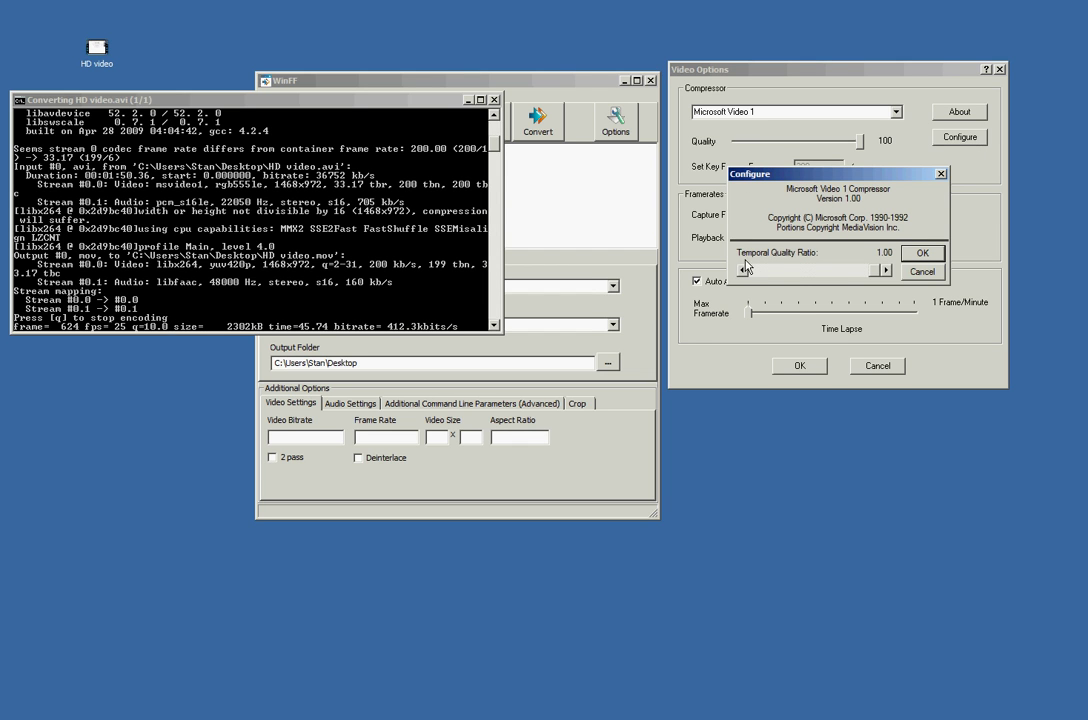
click(922, 253)
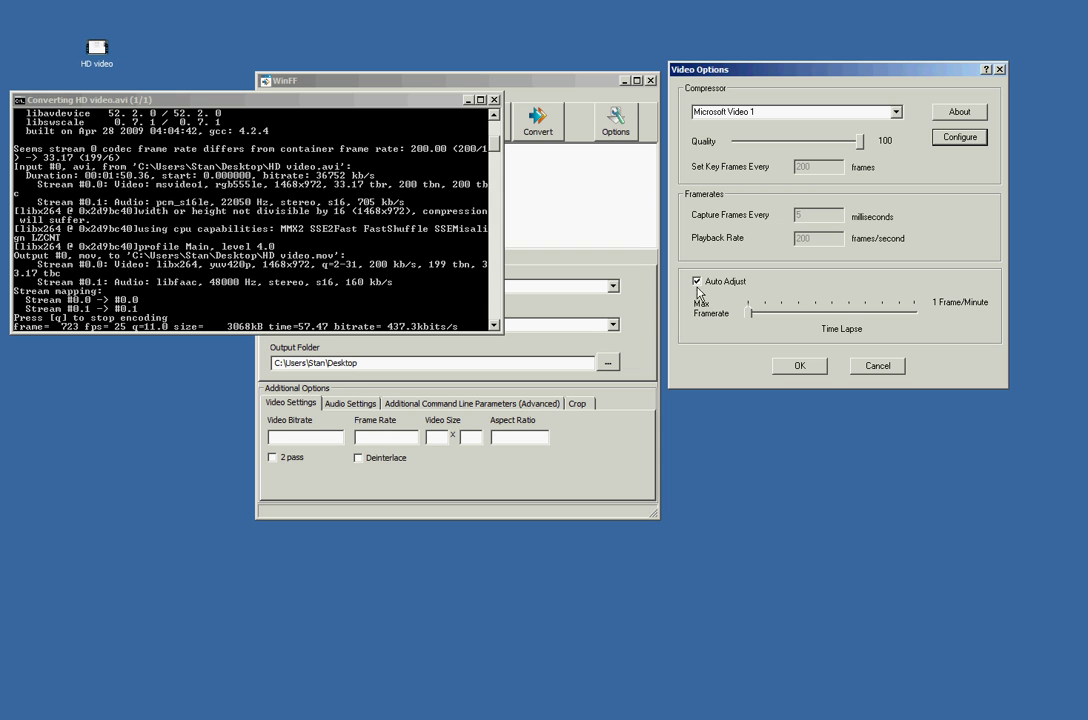
click(800, 366)
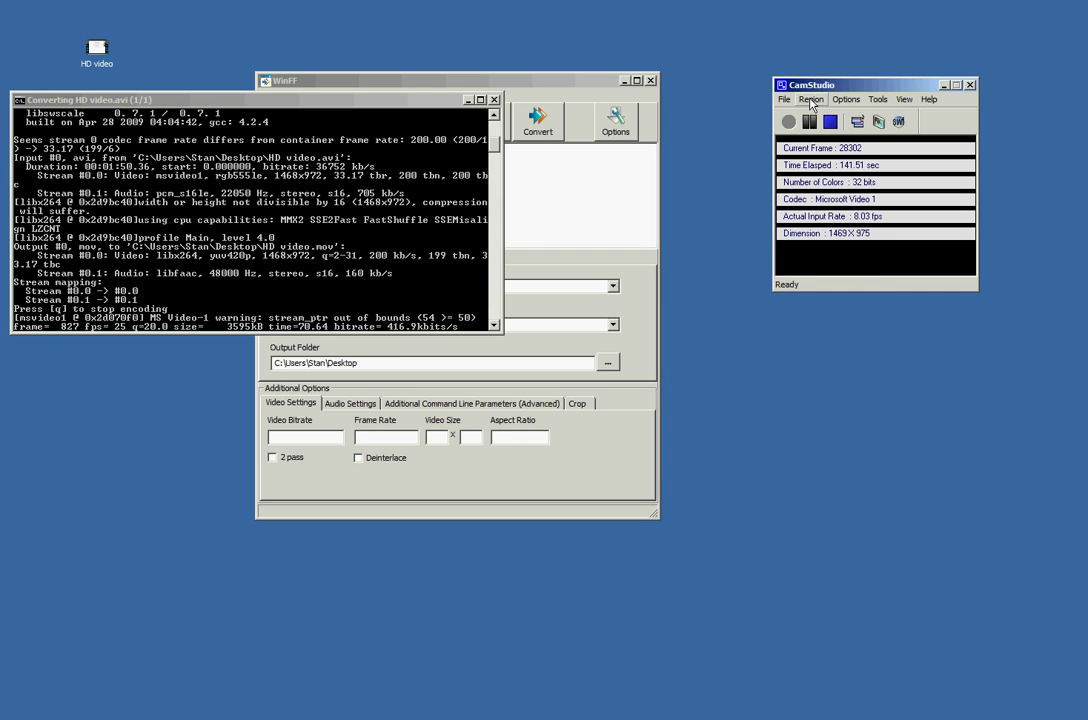
Step: Browse CamStudio's Region, Tools and Options menus, then bring the finished conversion console forward
click(812, 100)
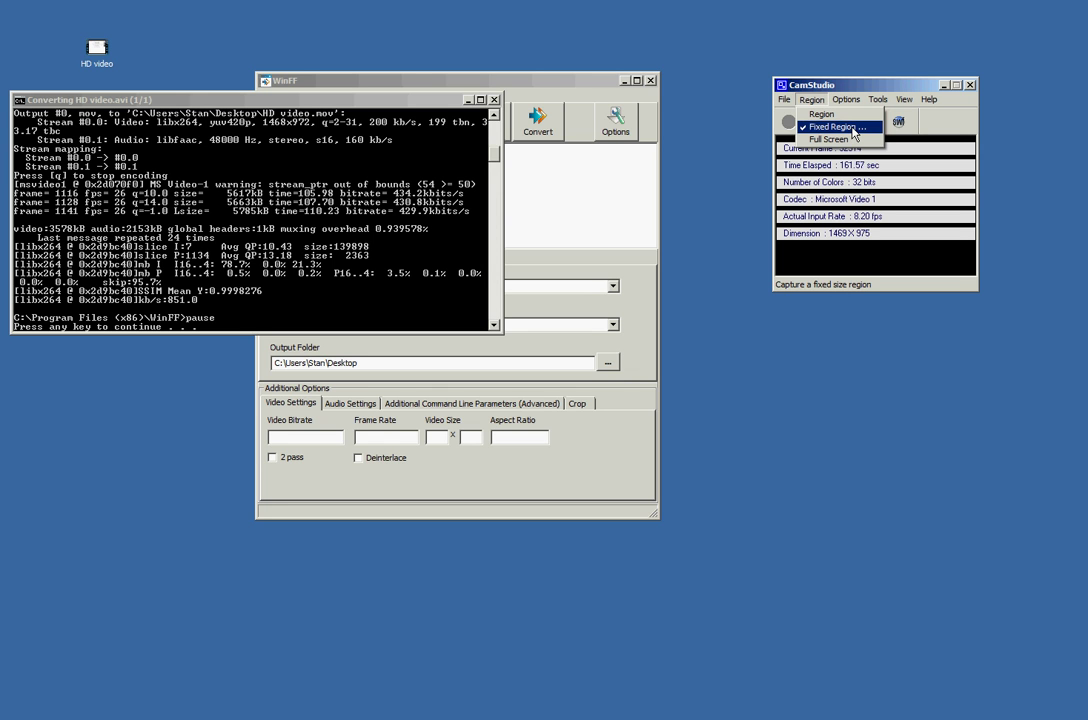
mouse_move(912, 103)
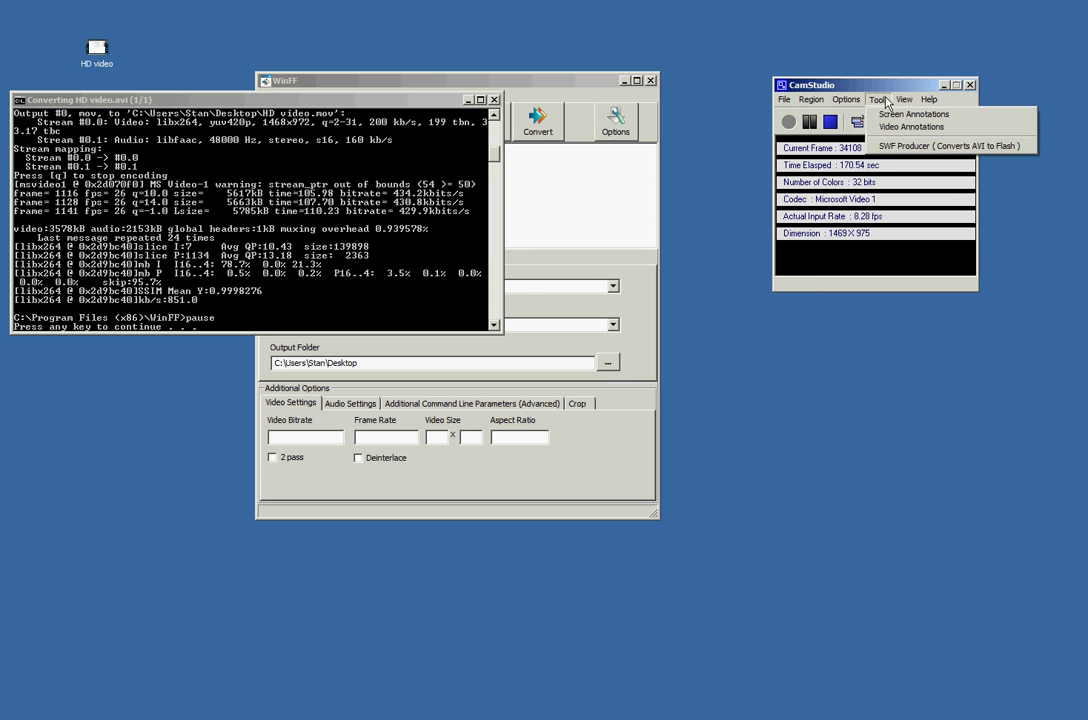
mouse_move(862, 104)
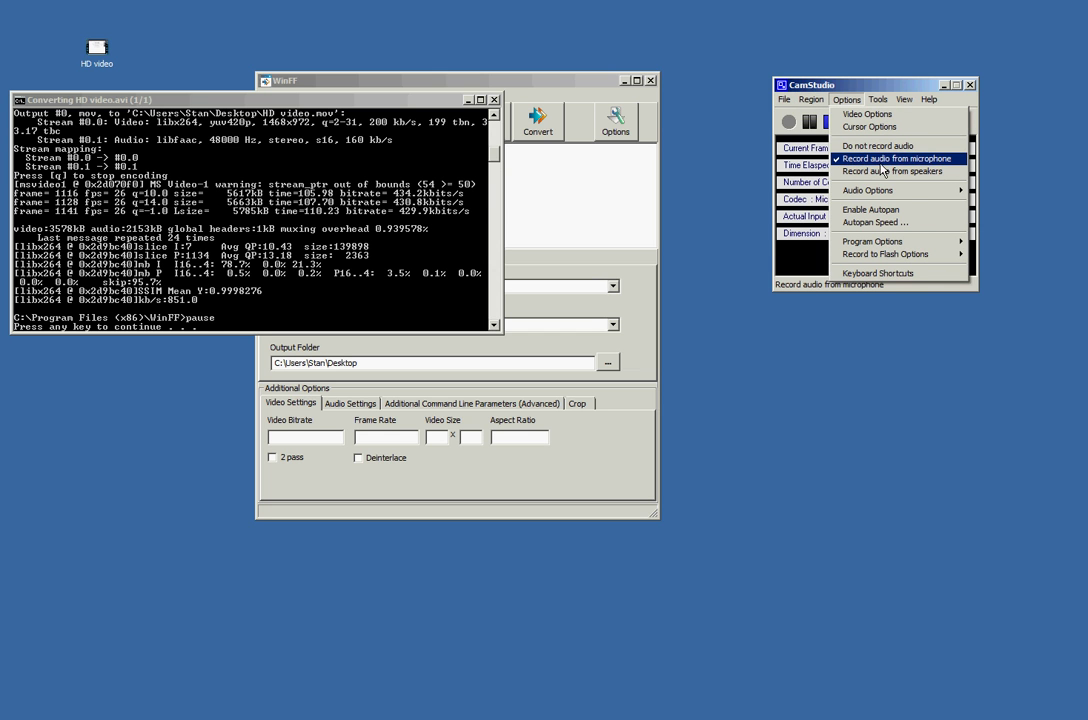
click(926, 98)
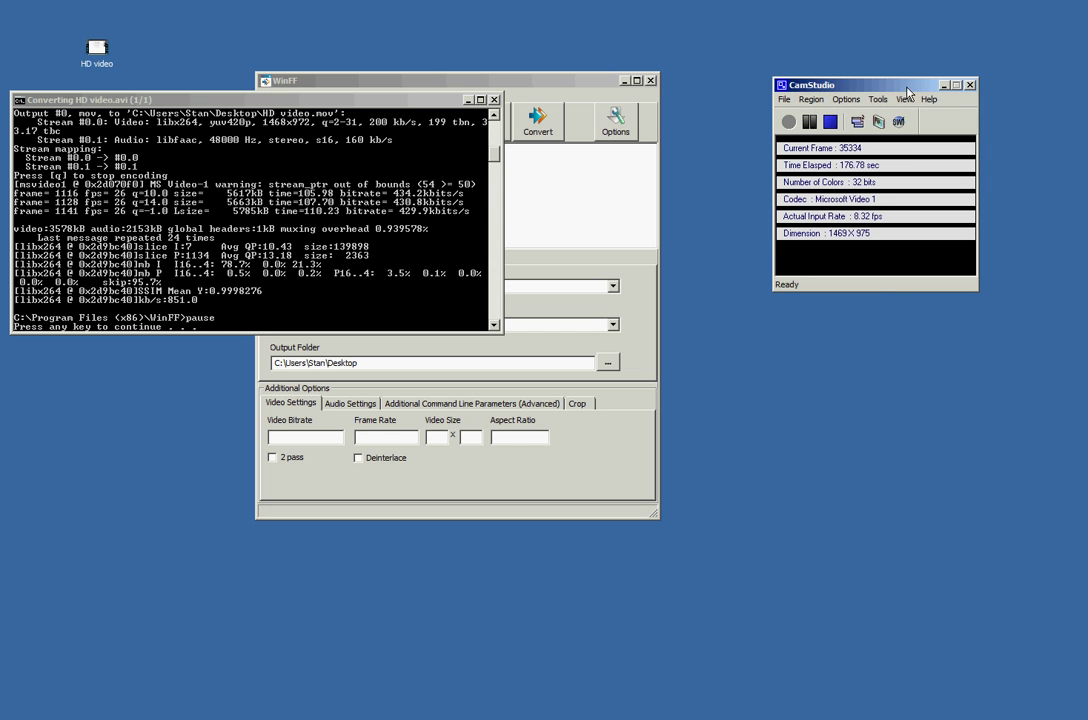
click(335, 288)
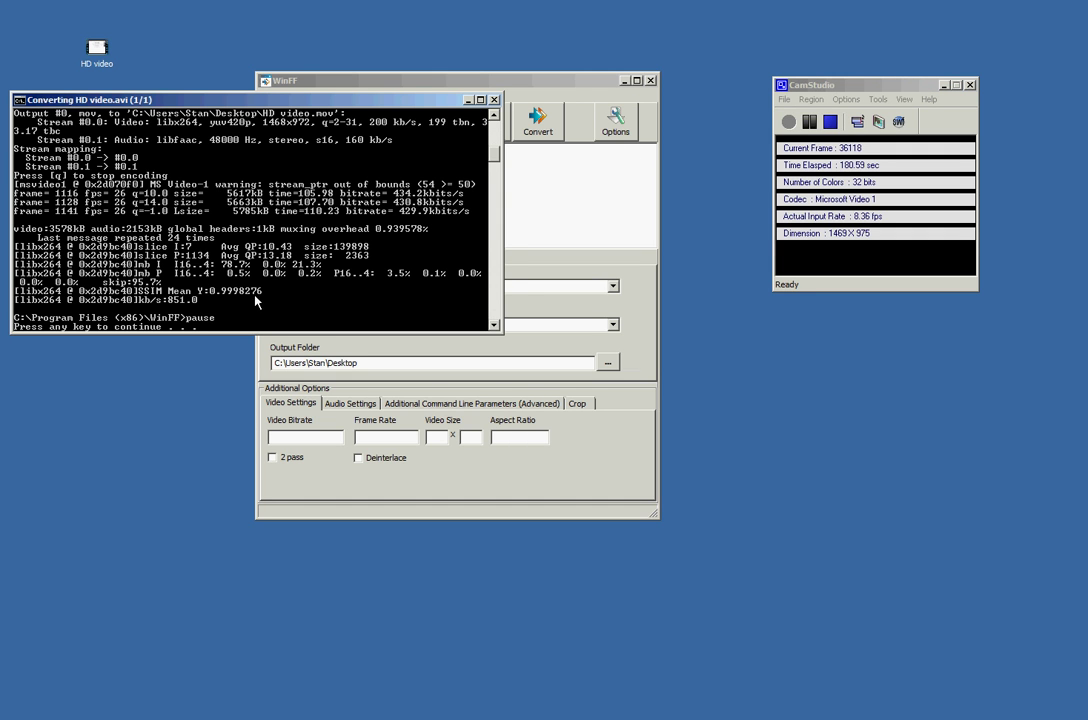
Step: Close the conversion console and open the original HD video's Properties on its Details tab
key(Return)
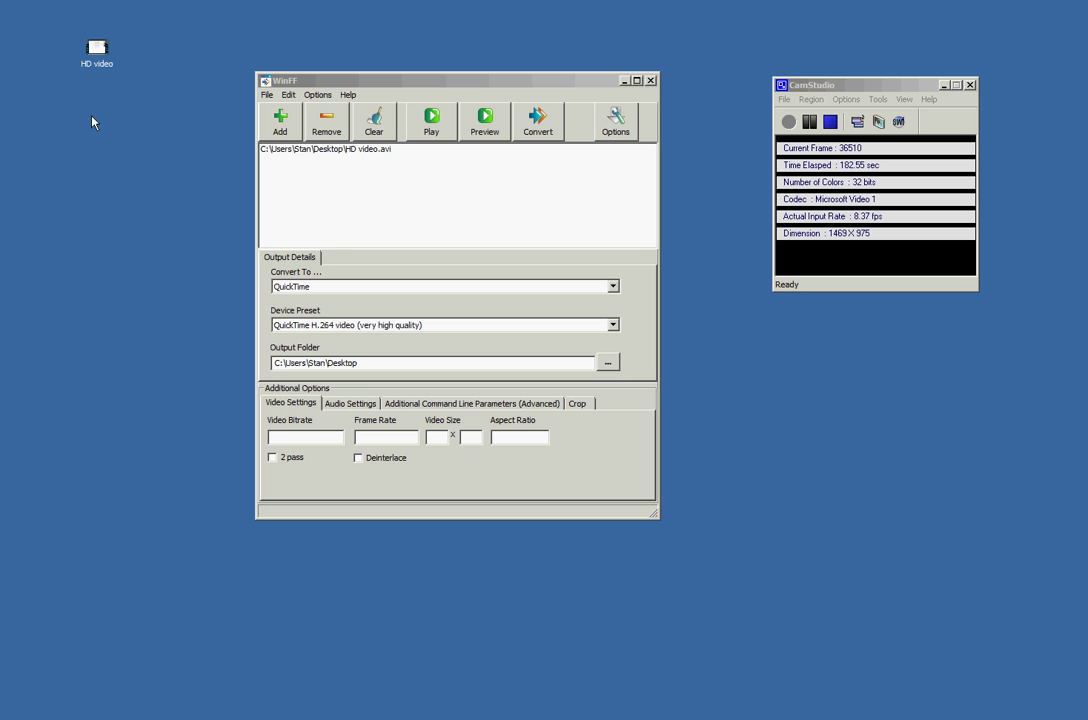
click(97, 112)
click(98, 50)
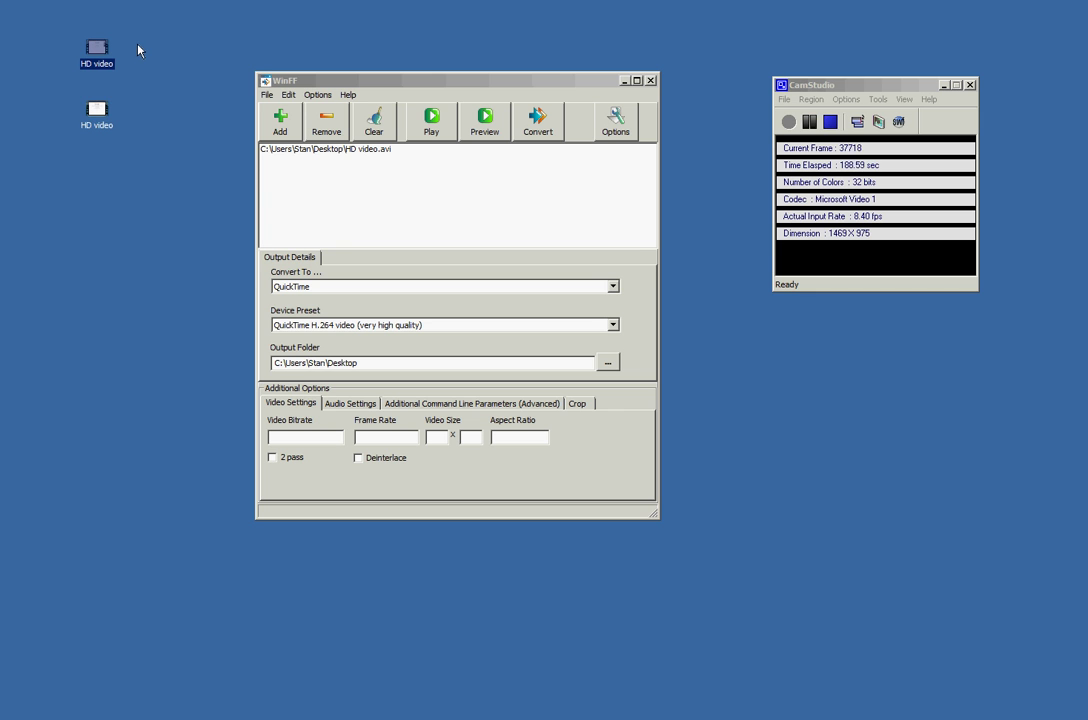
right_click(104, 48)
click(140, 277)
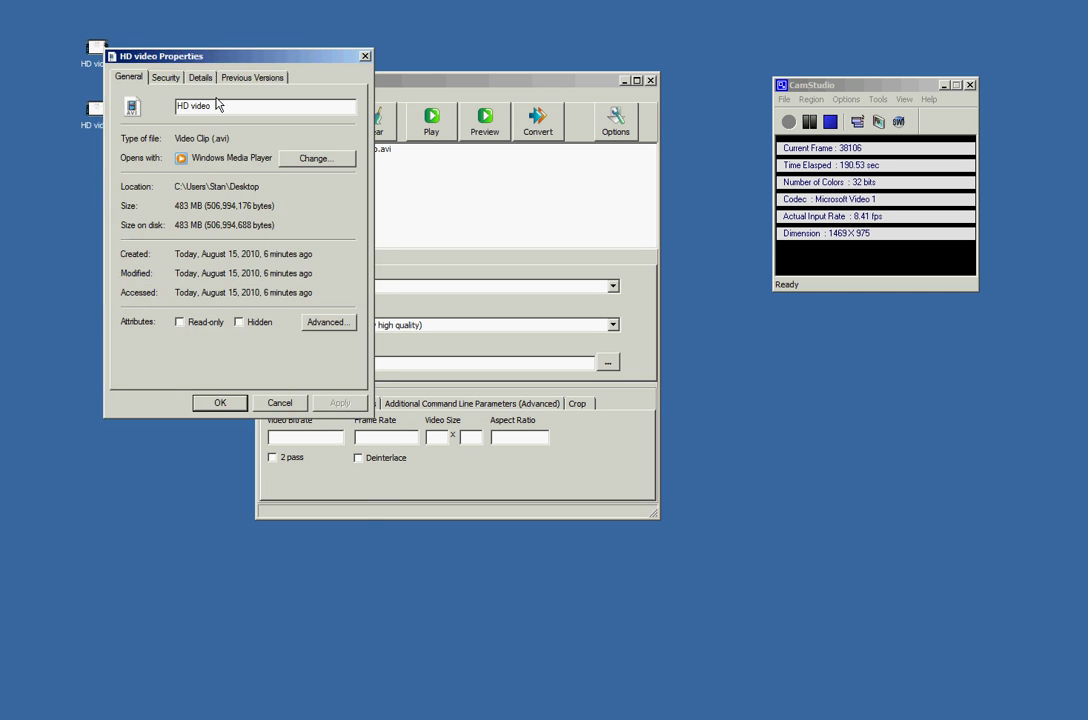
drag(214, 53, 209, 169)
click(194, 187)
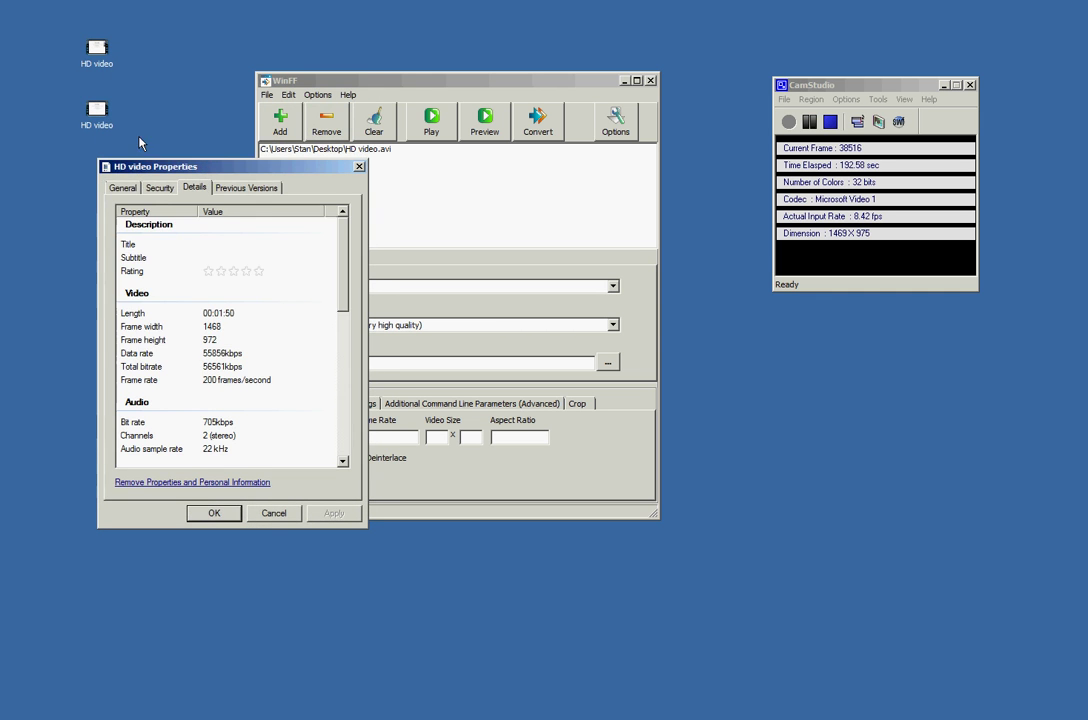
Step: Open the converted HD video .mov's Properties and place it beside the first
right_click(98, 110)
click(139, 345)
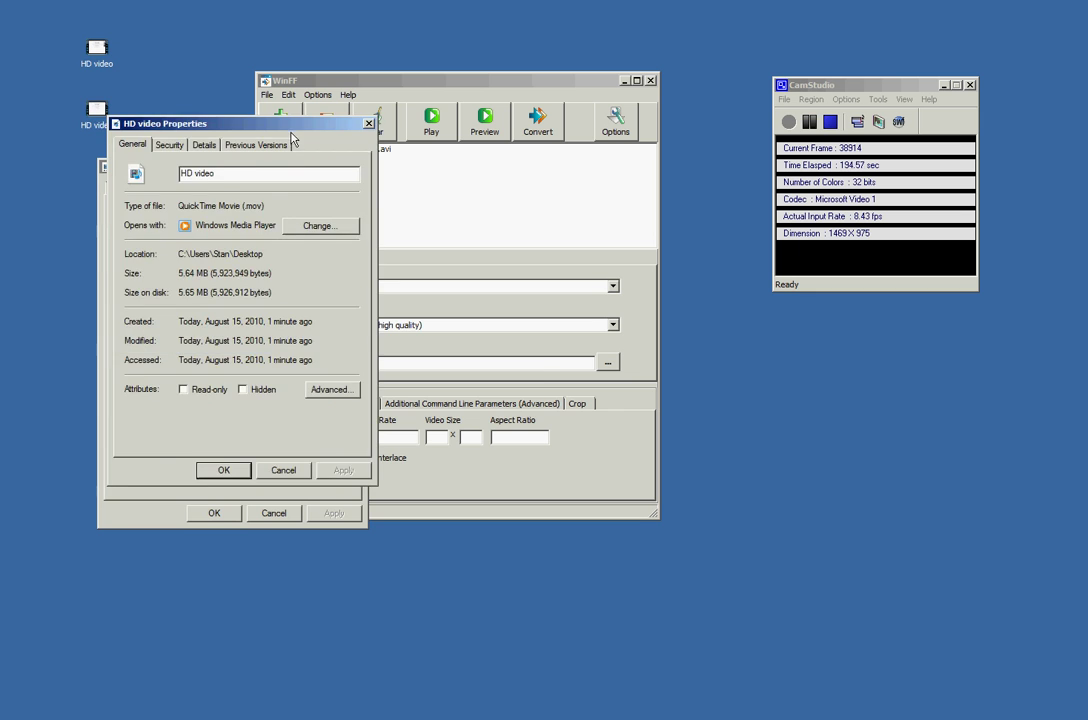
drag(277, 128, 554, 172)
Step: Show the .mov's Details and compare its 10 fps frame rate with the original's
click(471, 186)
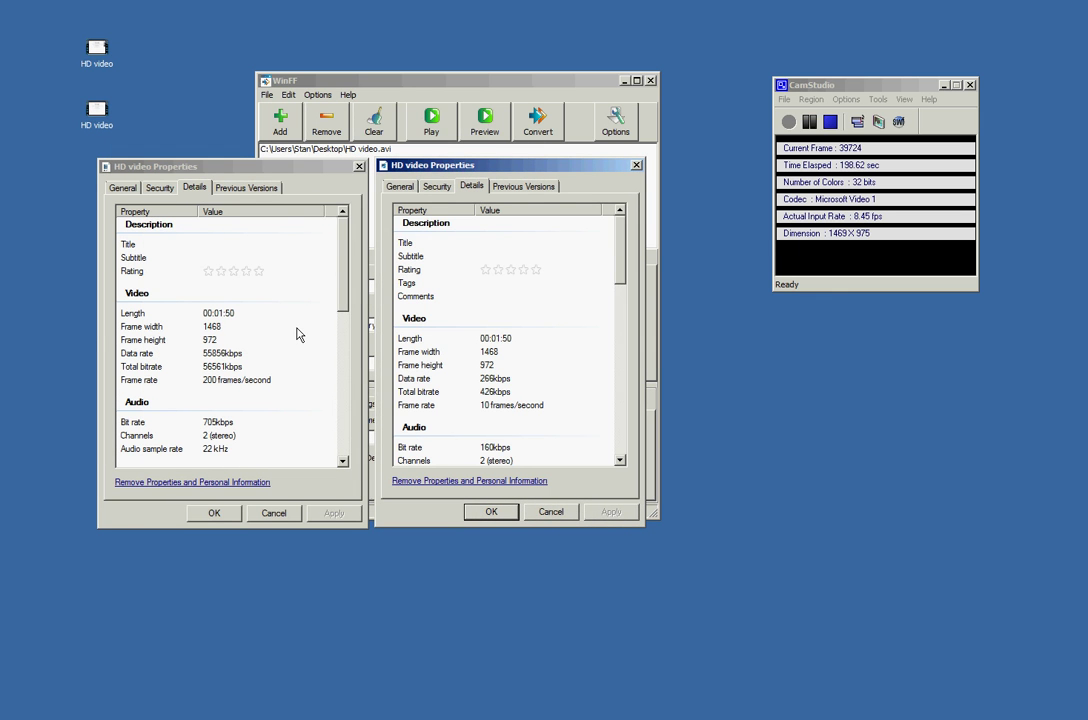
scroll(296, 338, down, 1)
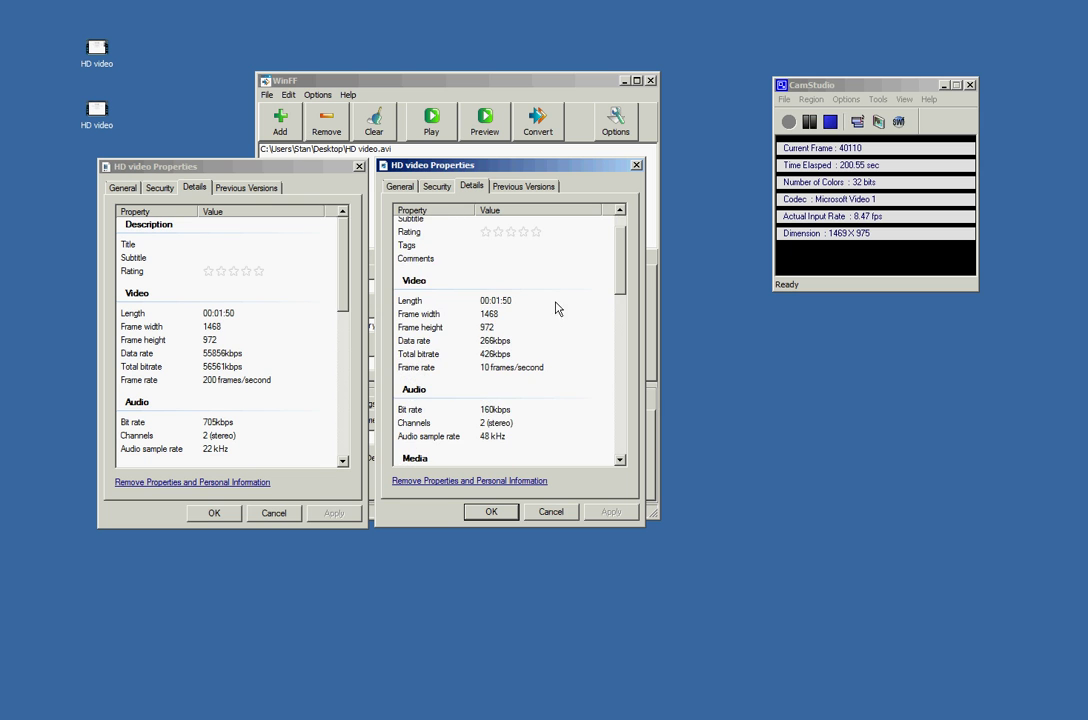
scroll(621, 282, down, 2)
scroll(621, 282, up, 1)
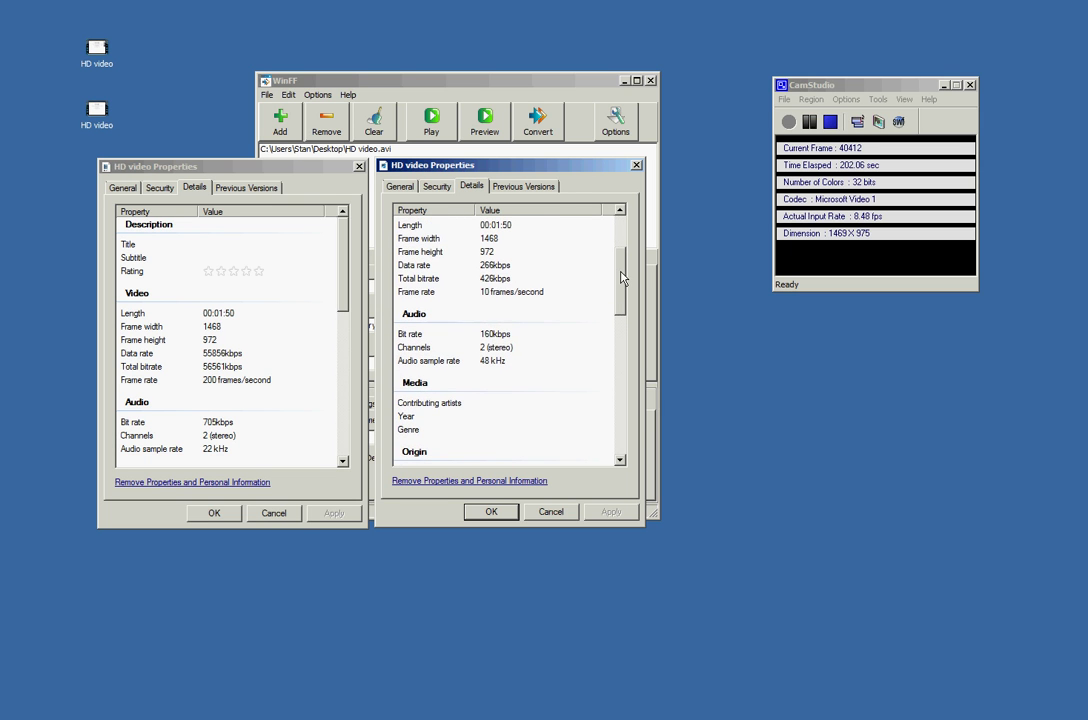
click(506, 294)
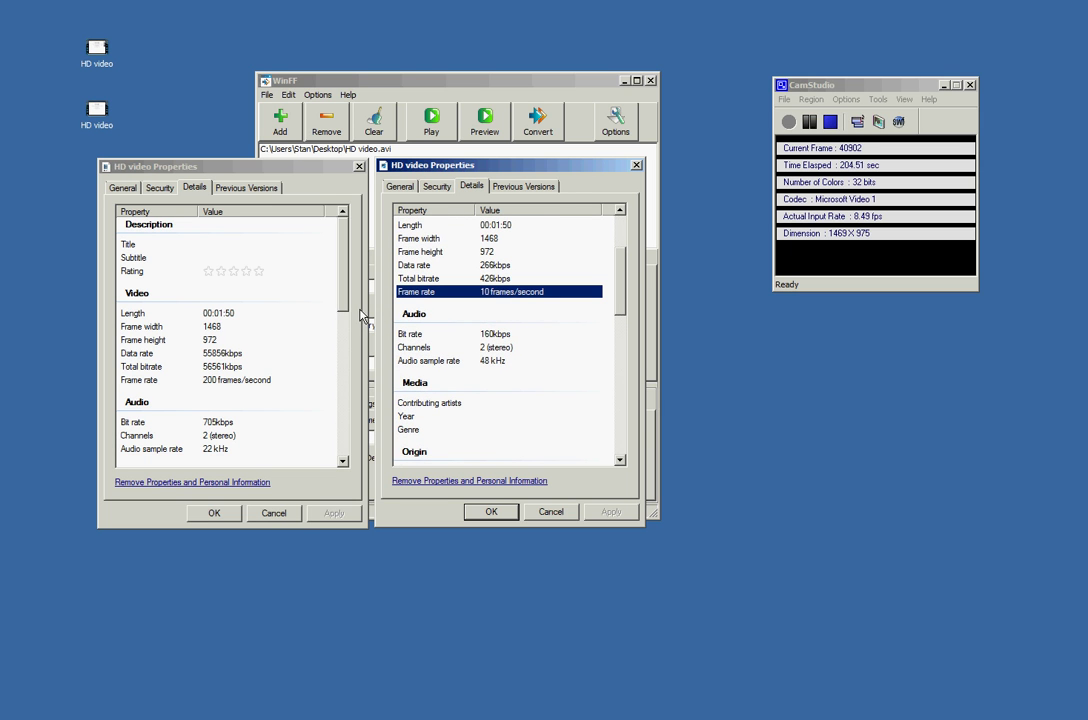
click(241, 380)
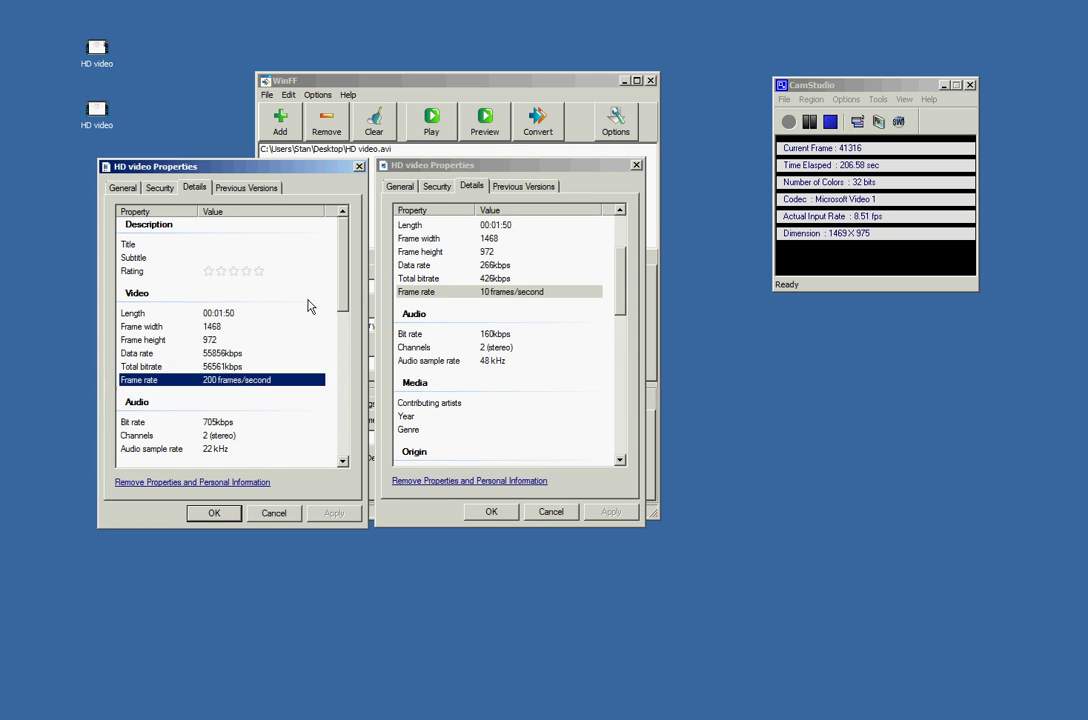
Step: Compare audio bit rate and channels, then the File sizes: 483 MB .avi versus 5.64 MB .mov
scroll(304, 315, down, 1)
scroll(303, 315, down, 1)
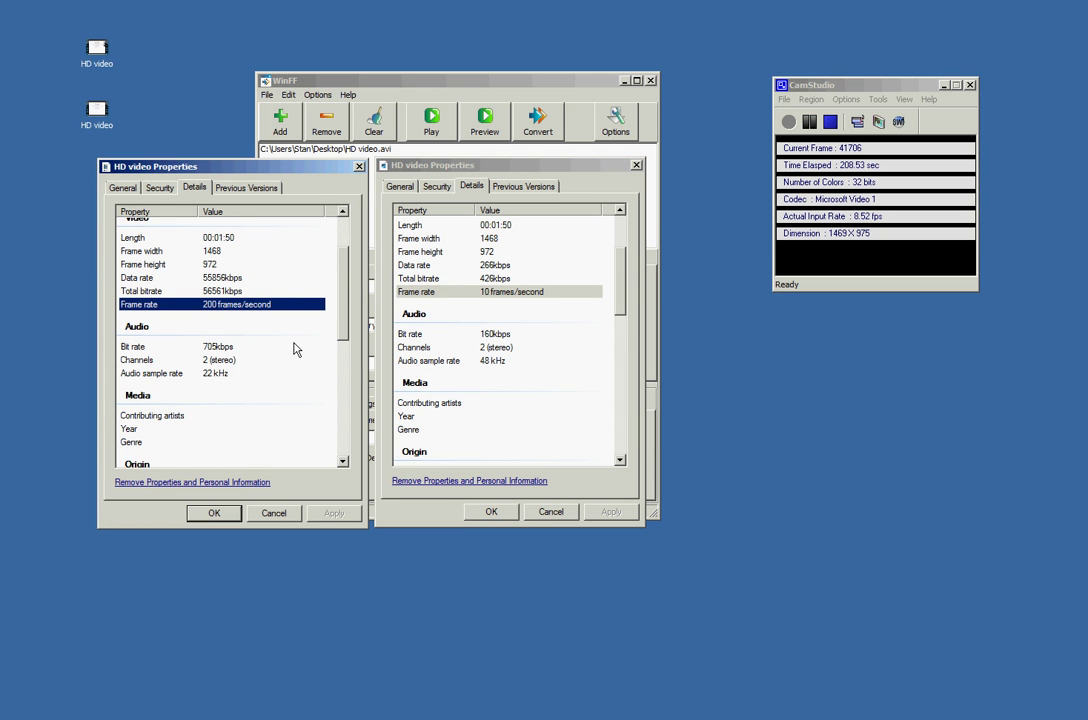
click(422, 336)
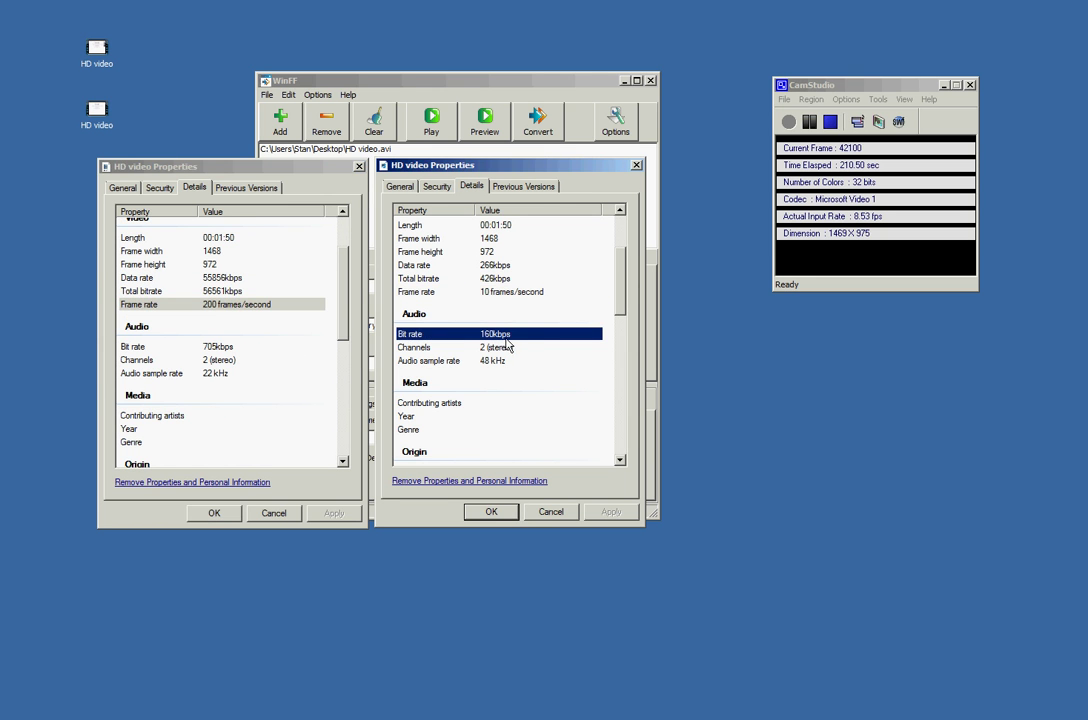
click(288, 360)
scroll(285, 349, down, 1)
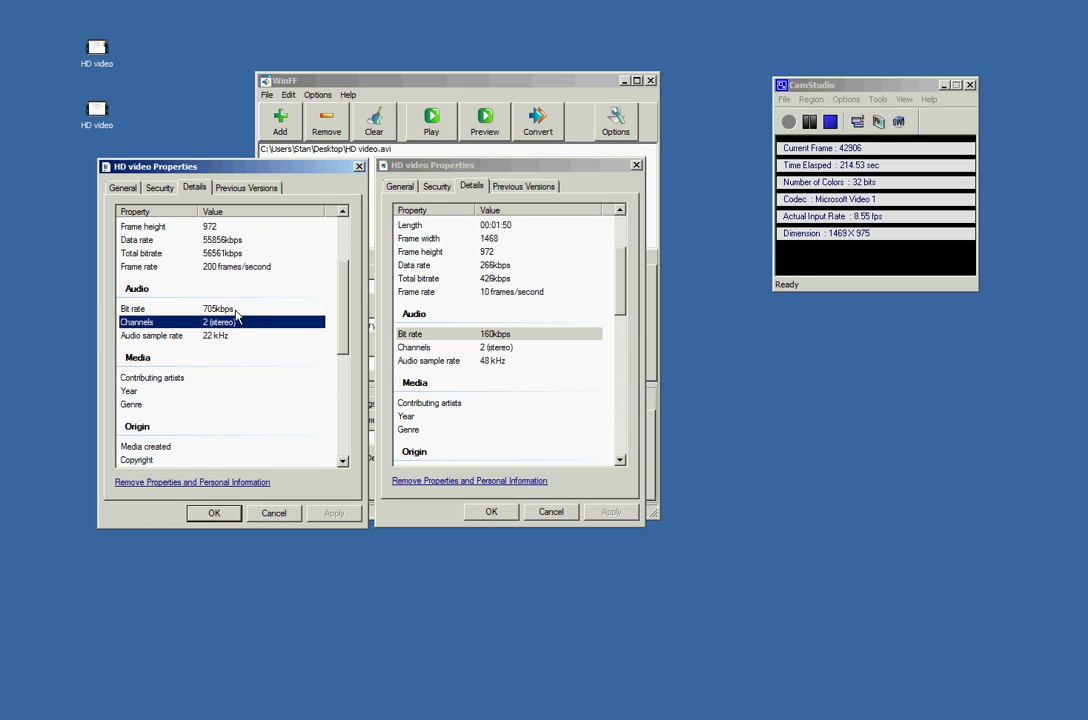
scroll(294, 318, down, 5)
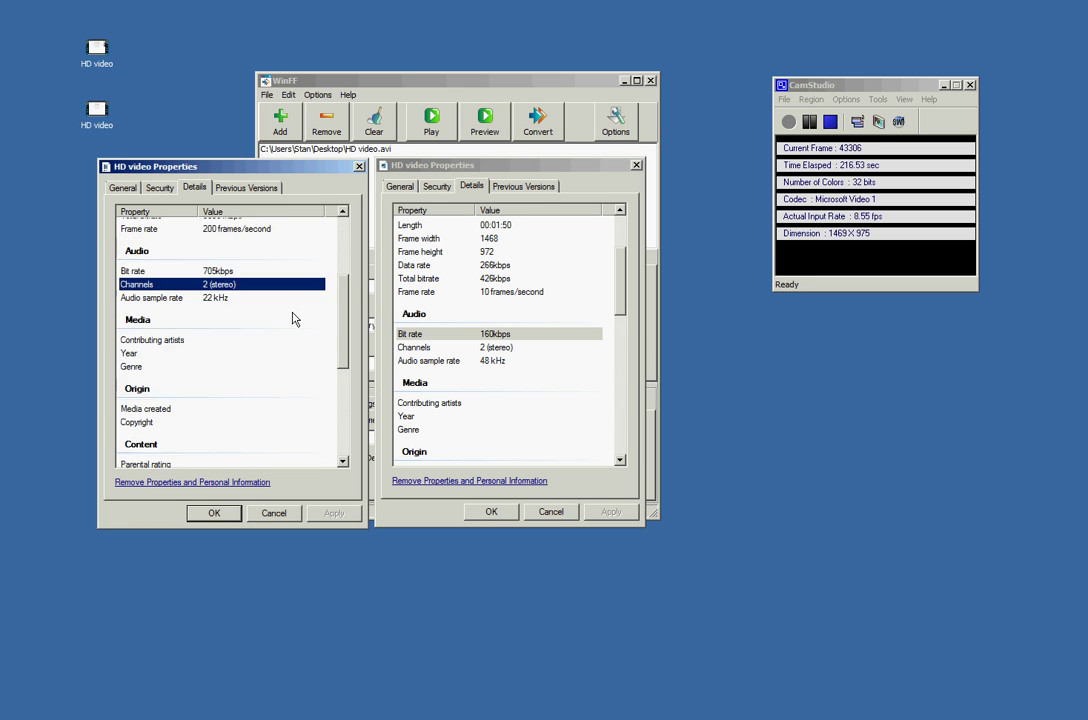
click(576, 350)
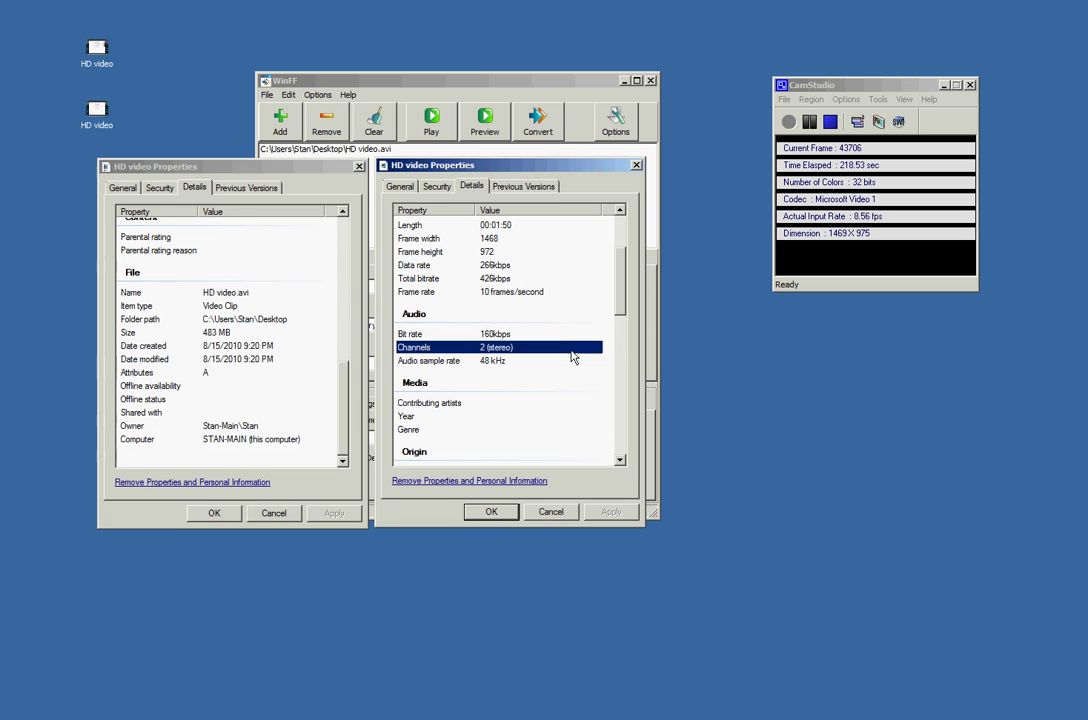
scroll(574, 357, down, 8)
click(573, 354)
scroll(573, 357, down, 4)
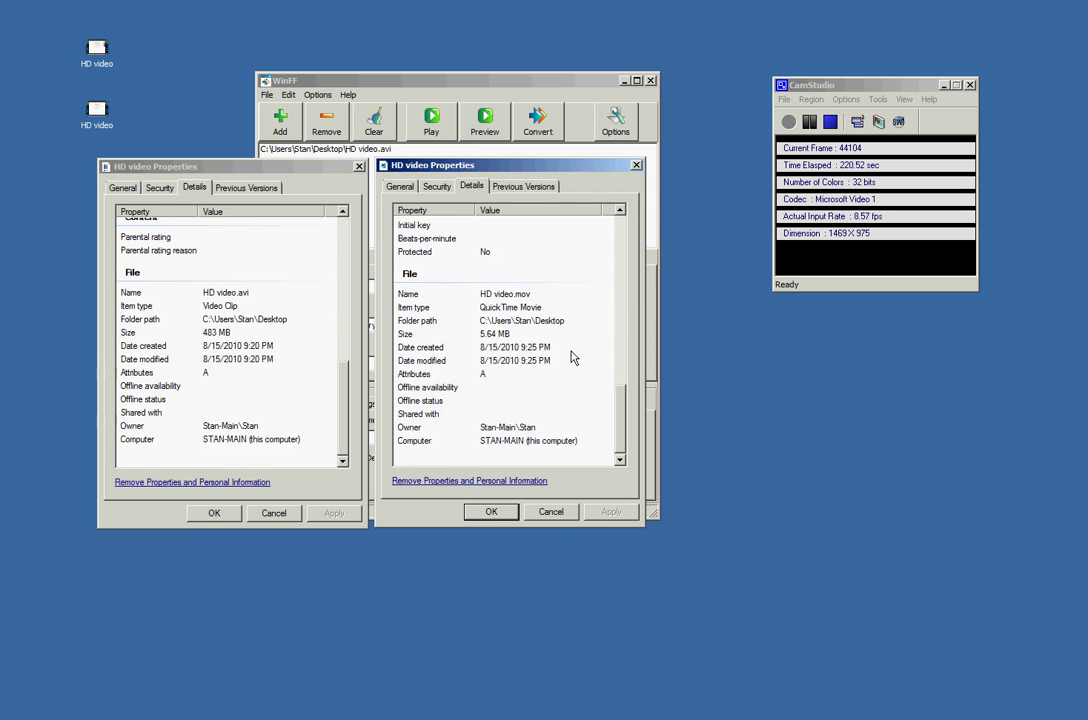
Step: Close both Properties windows with OK and select the original HD video
click(552, 513)
click(274, 513)
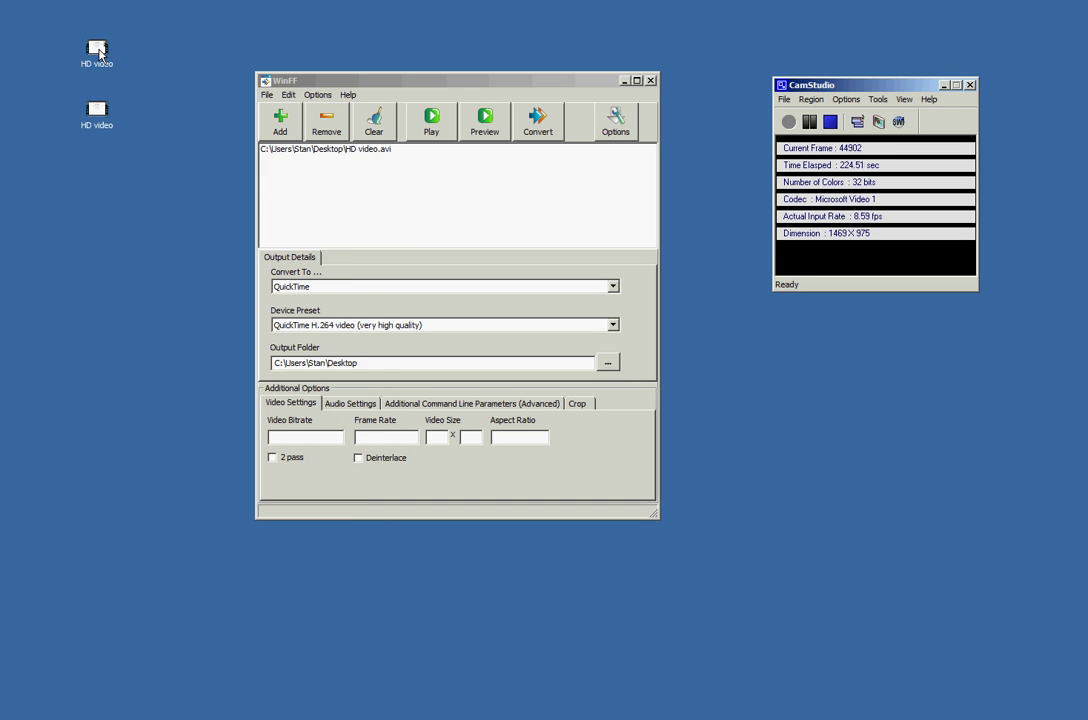
click(99, 55)
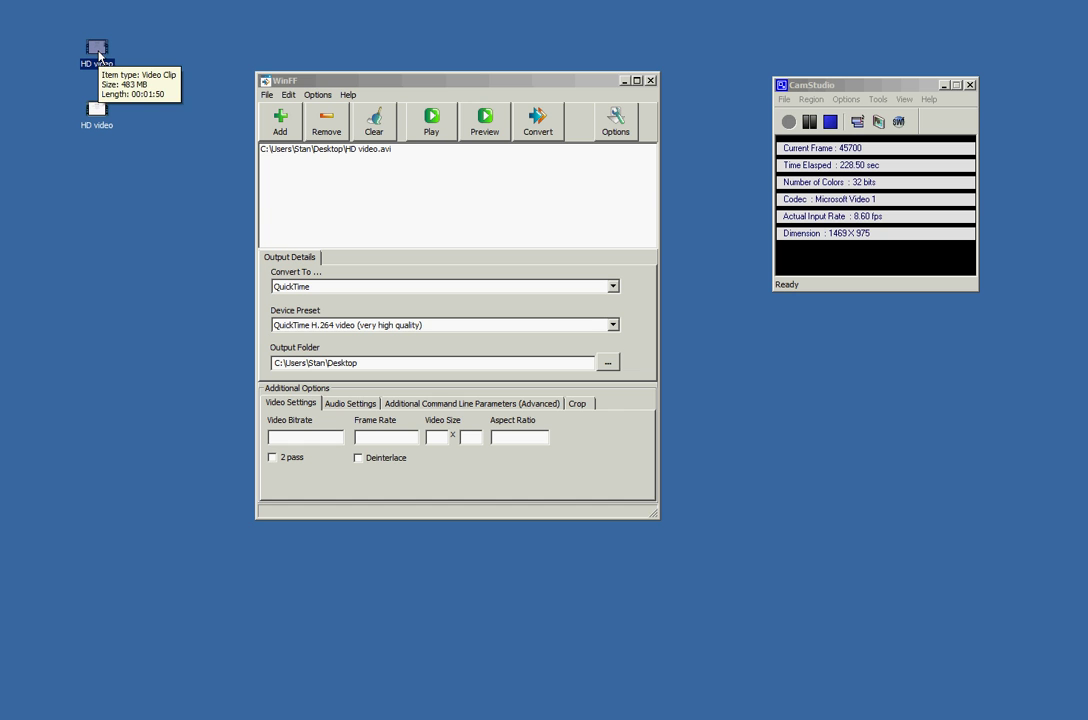
Step: Check the converted HD video's General Properties tab, then close it with OK
click(187, 151)
click(100, 118)
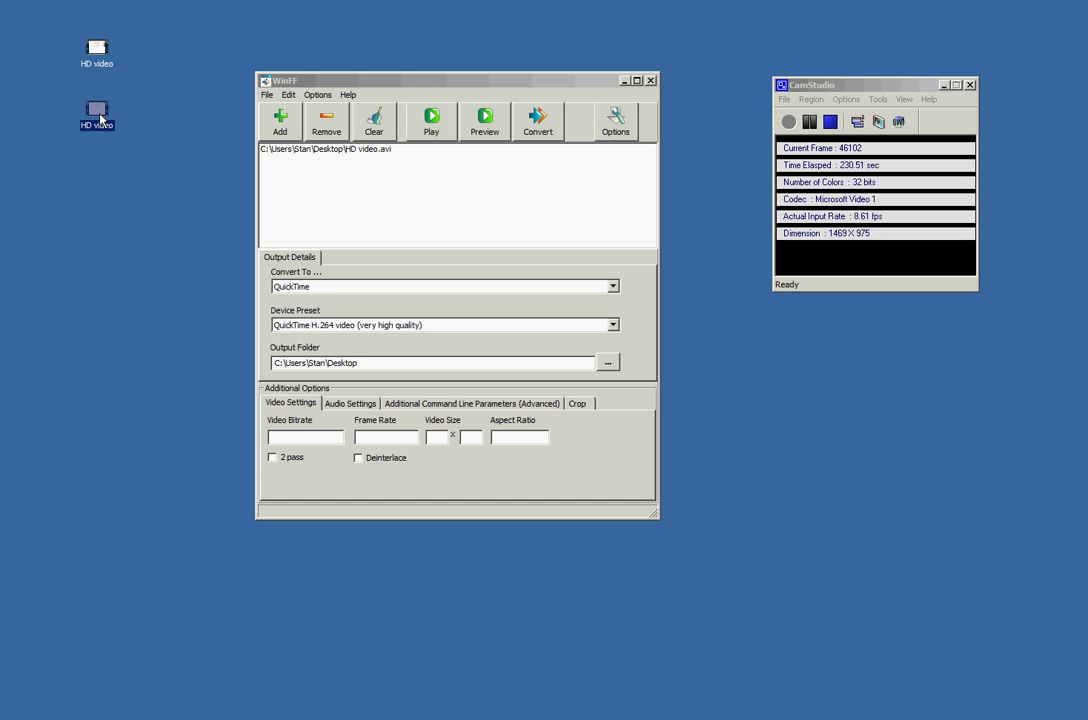
right_click(100, 118)
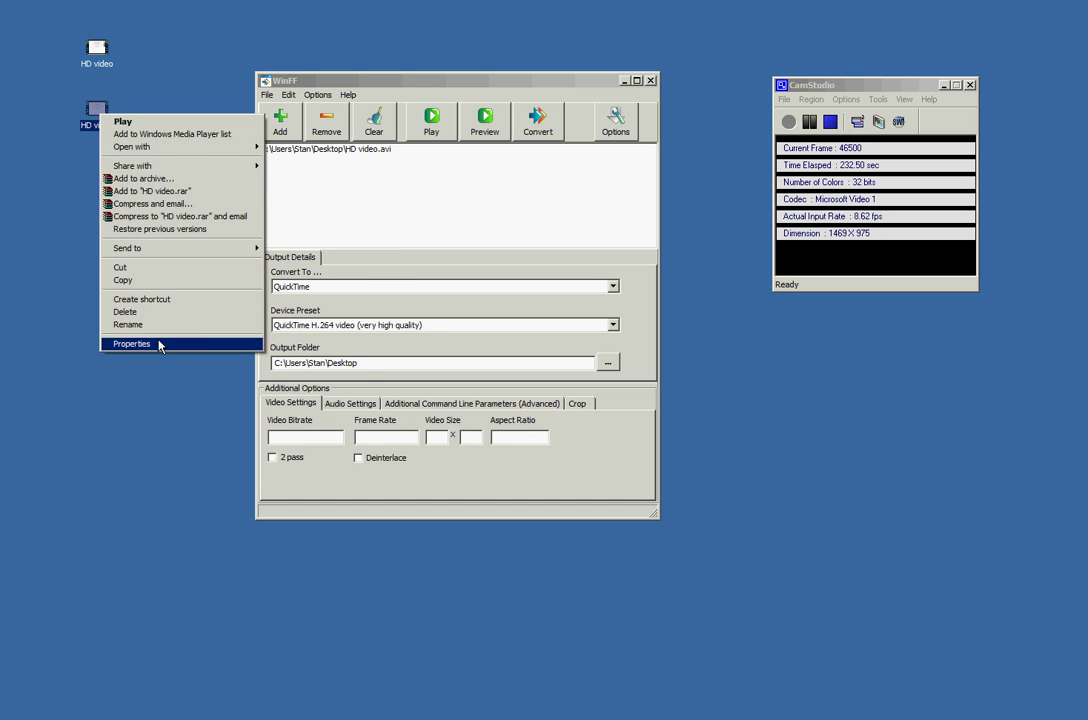
click(190, 295)
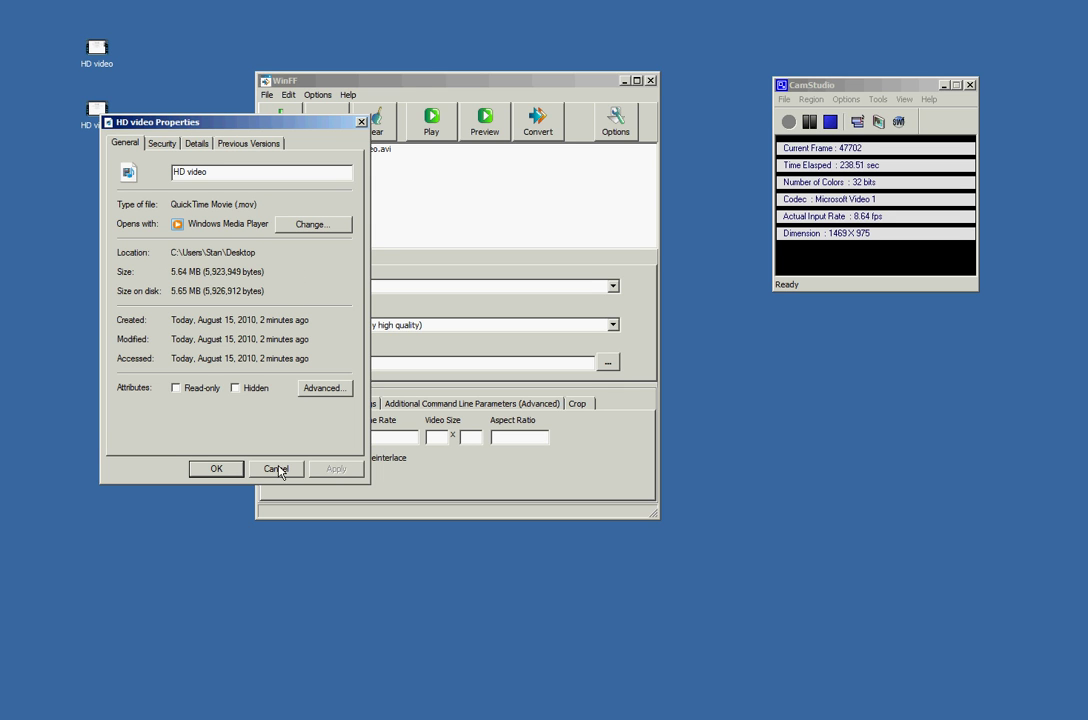
click(216, 469)
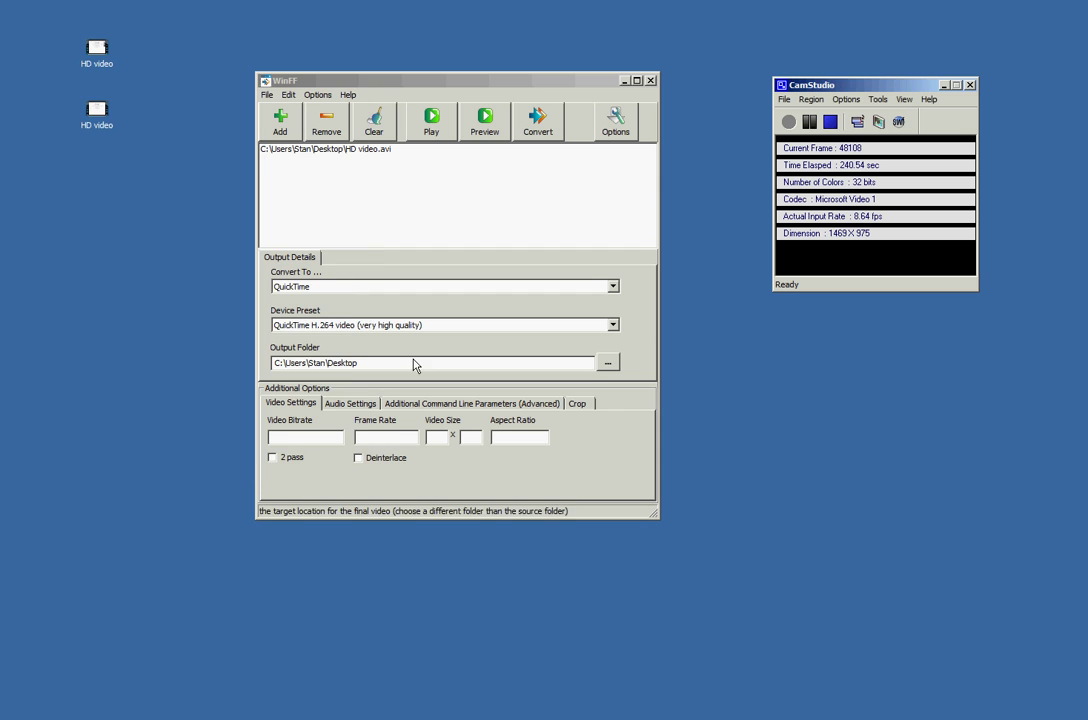
Step: Play the converted .mov in Windows Media Player, toggle full screen, then move and resize its window
click(107, 121)
double_click(107, 121)
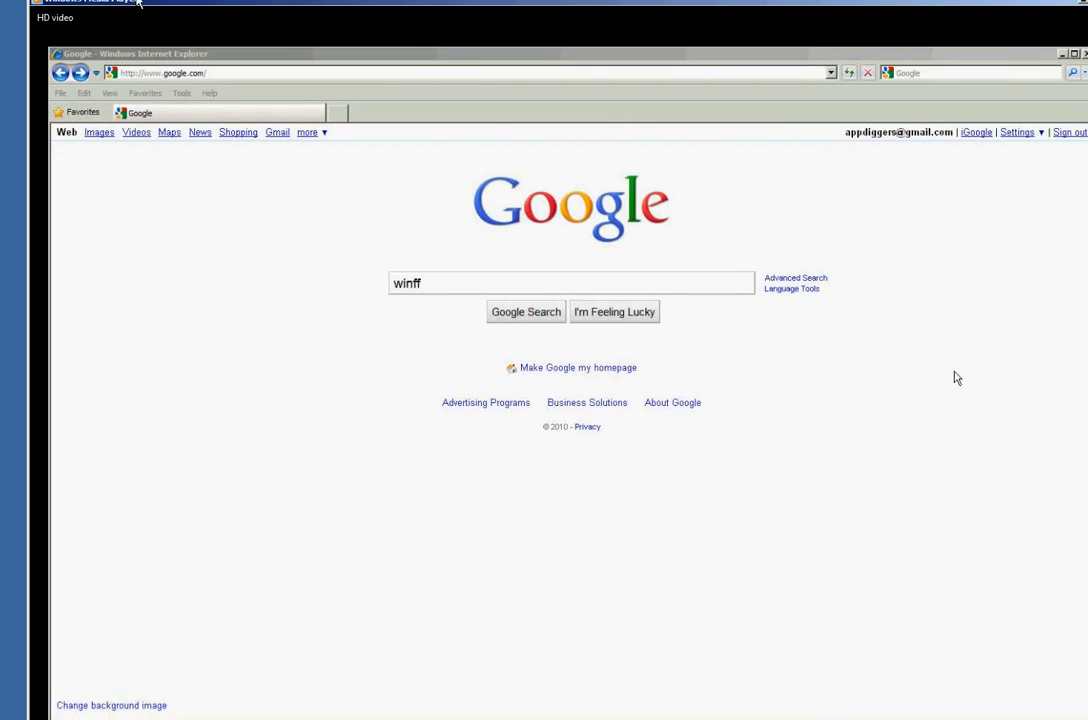
double_click(138, 2)
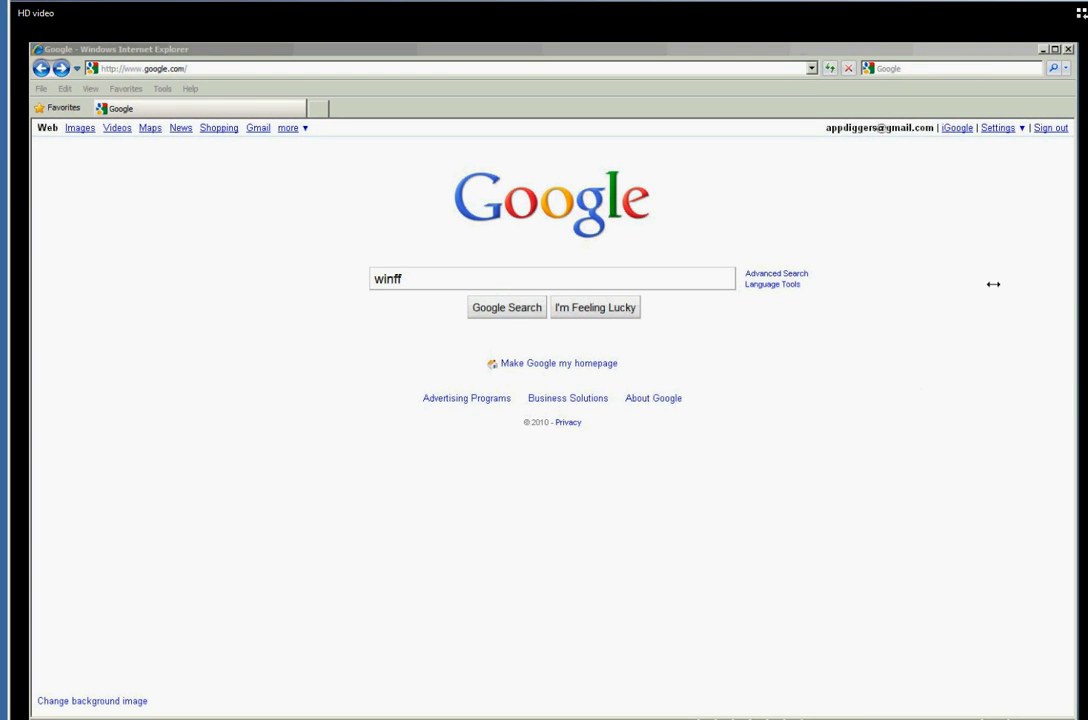
double_click(853, 5)
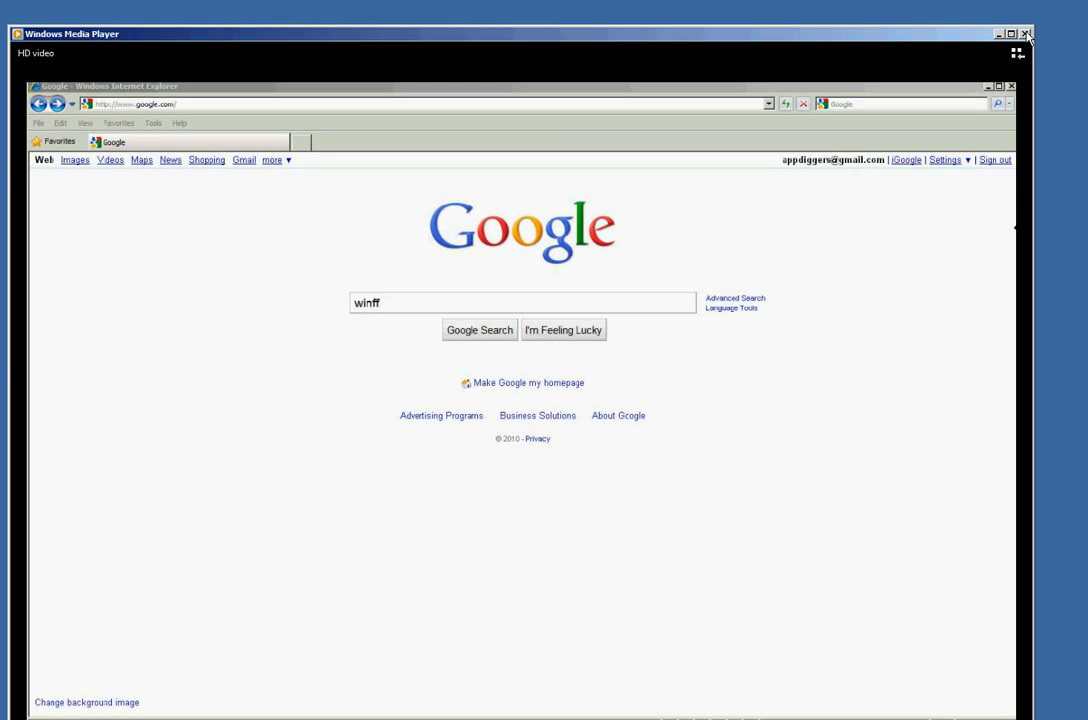
drag(853, 88, 909, 32)
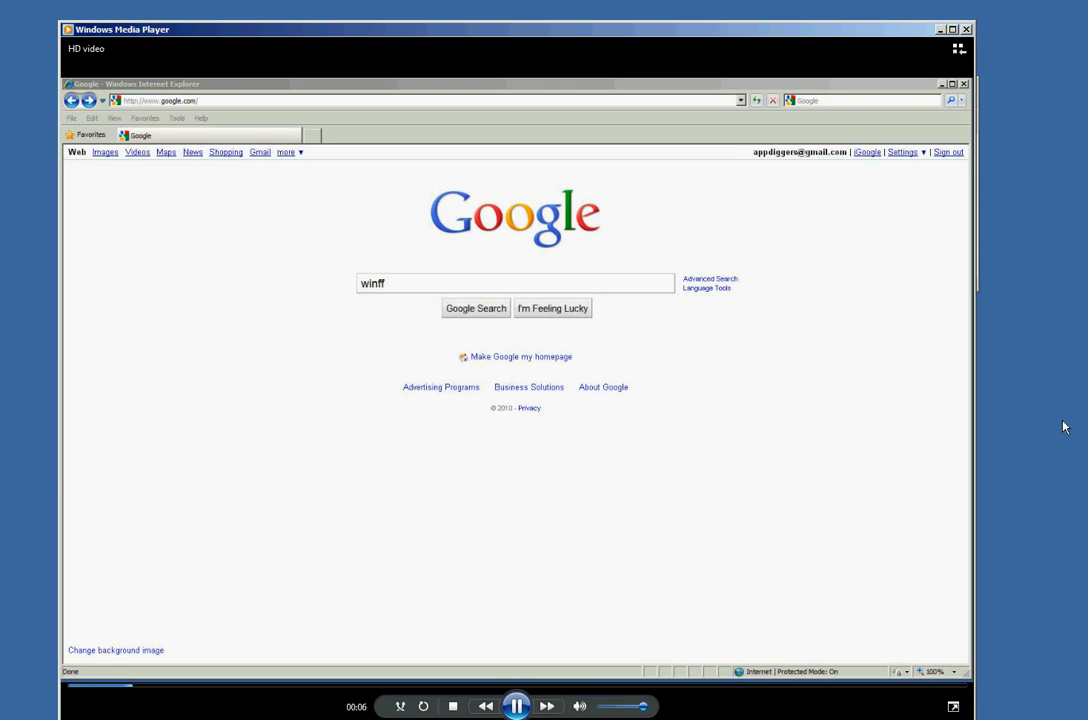
mouse_move(976, 717)
mouse_down()
mouse_move(879, 656)
mouse_move(984, 701)
mouse_up()
Step: Lower the volume and seek ahead past 00:40 to the WinFF downloads part
click(268, 659)
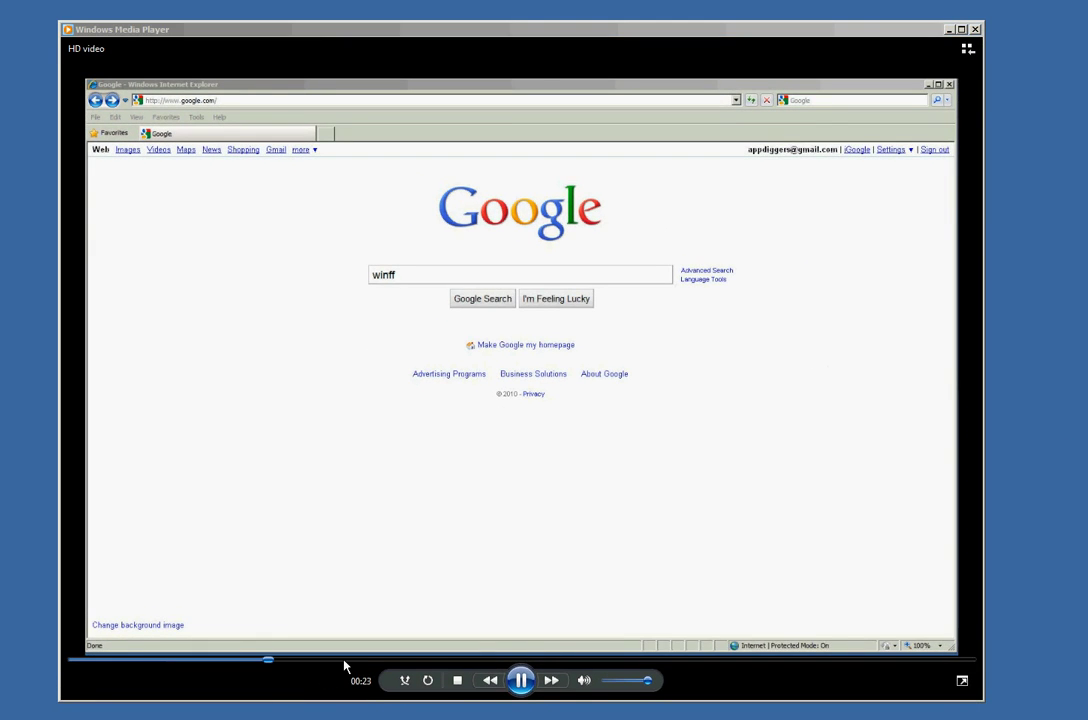
drag(615, 688, 605, 690)
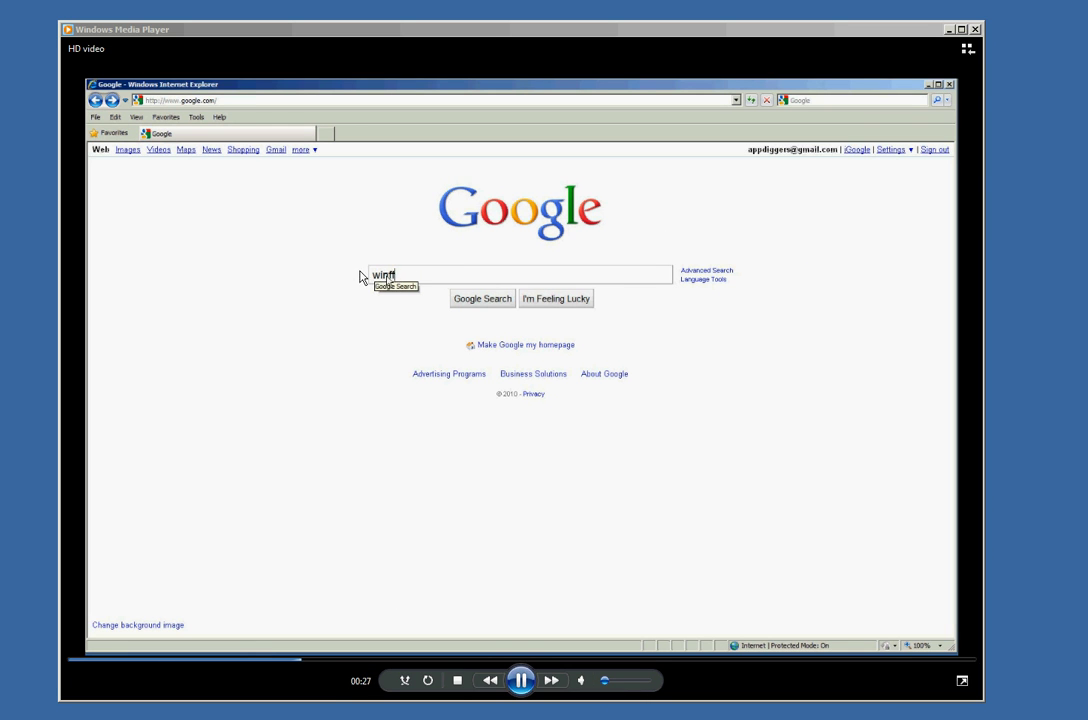
click(402, 660)
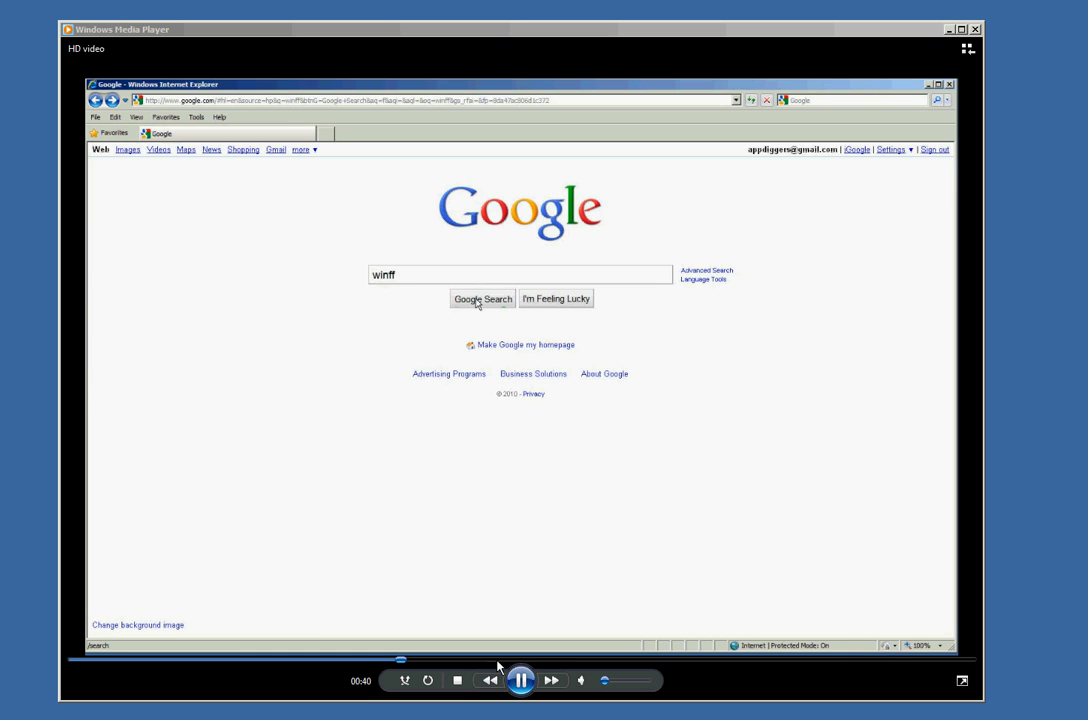
click(573, 661)
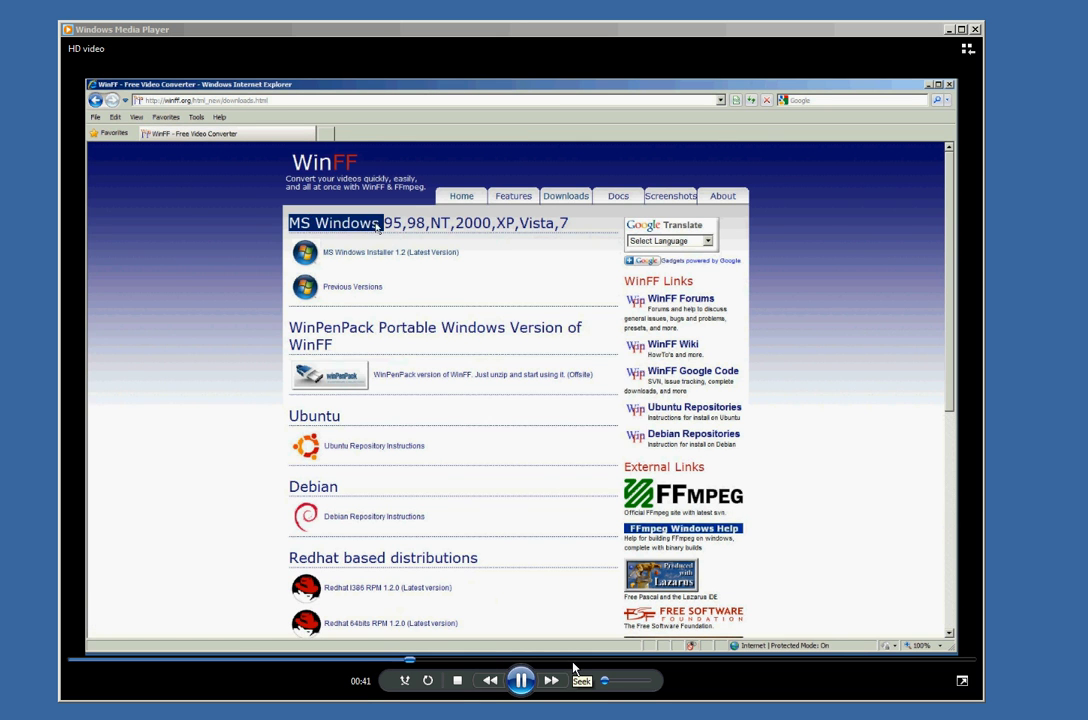